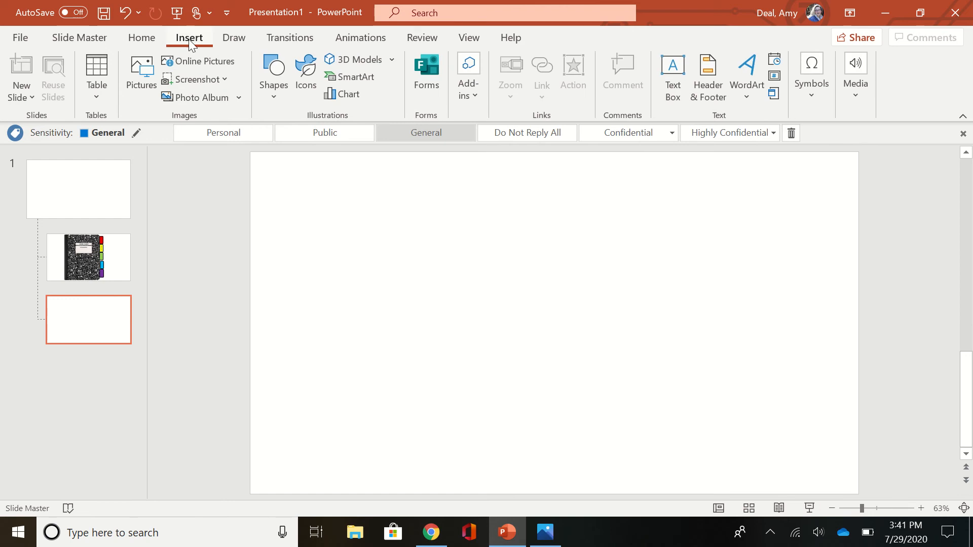
Try inserting a lined open-notebook picture found online with the search "transparent open notebook", and delete it from the layout.
click(199, 62)
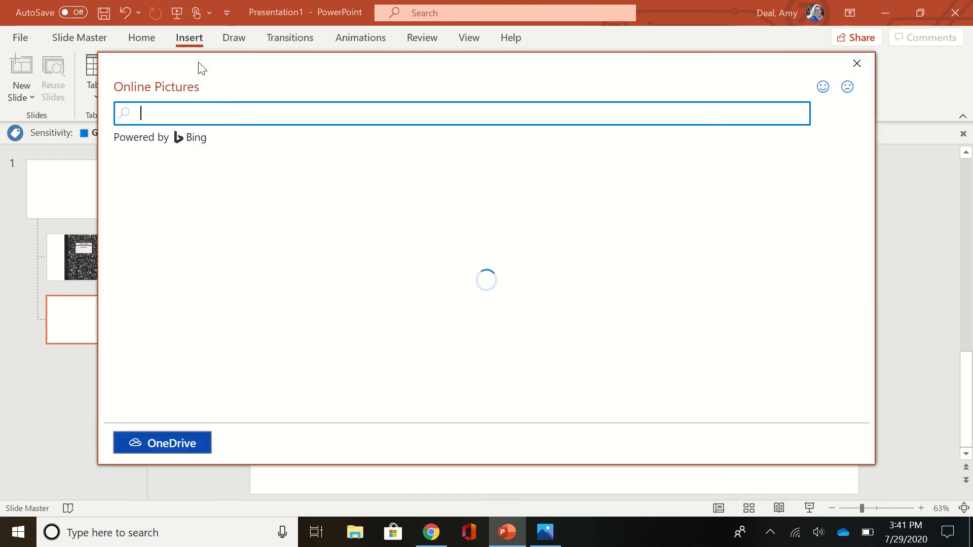
text(transparent )
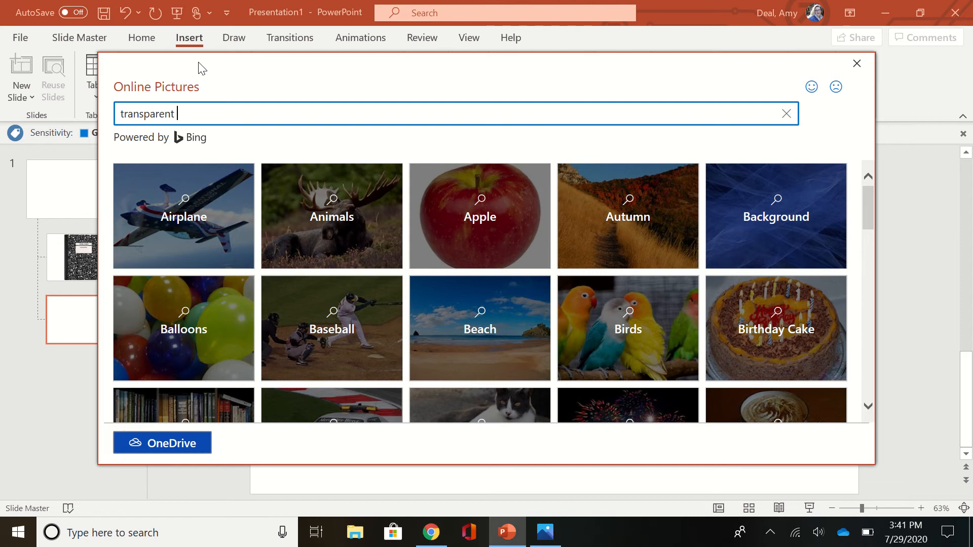
text(open notebook)
key(Return)
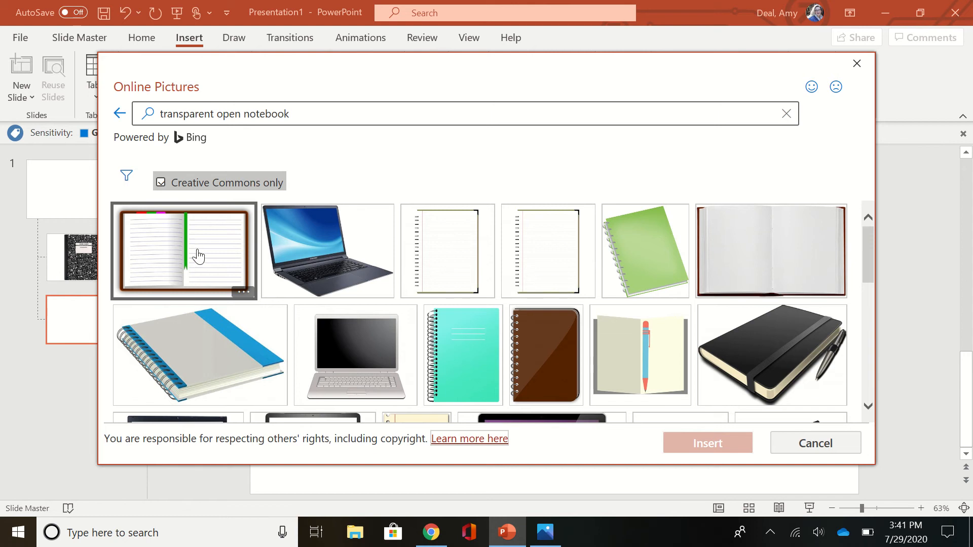
drag(870, 241, 883, 348)
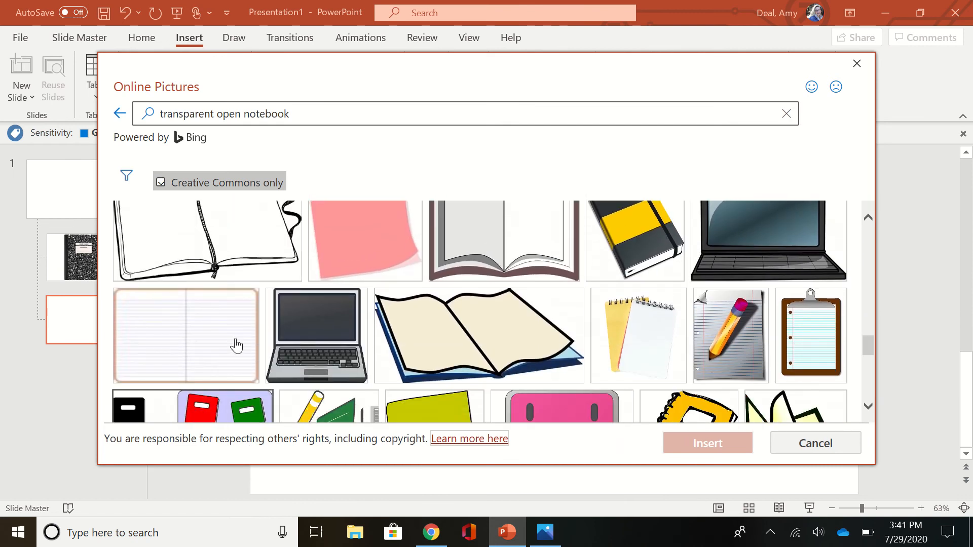
double_click(215, 338)
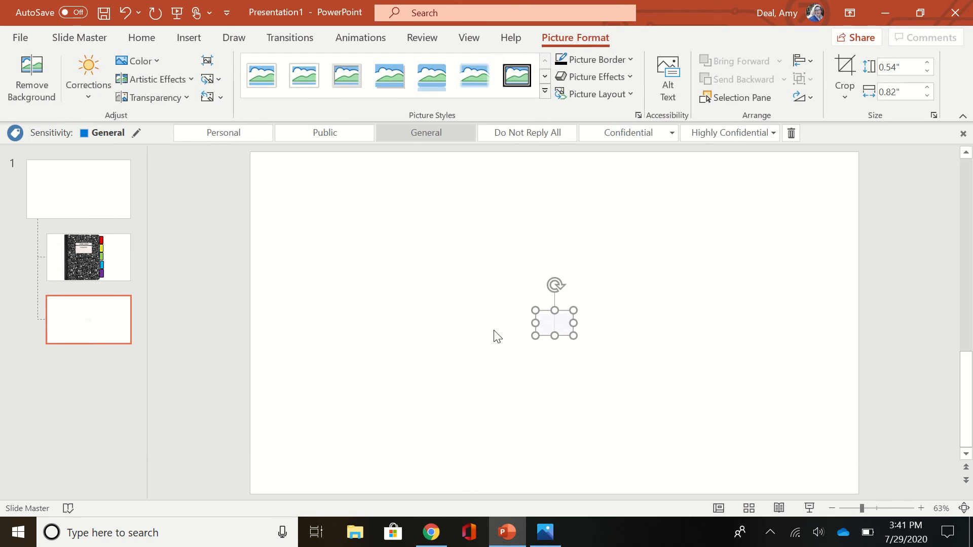
key(Delete)
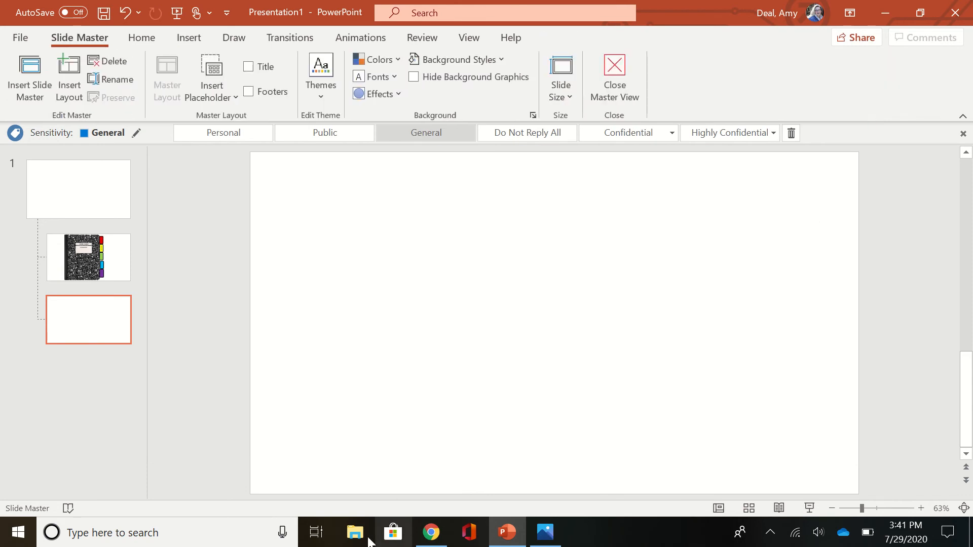
Switch to File Explorer and open the "open notebook" image from the Pictures folder.
click(436, 541)
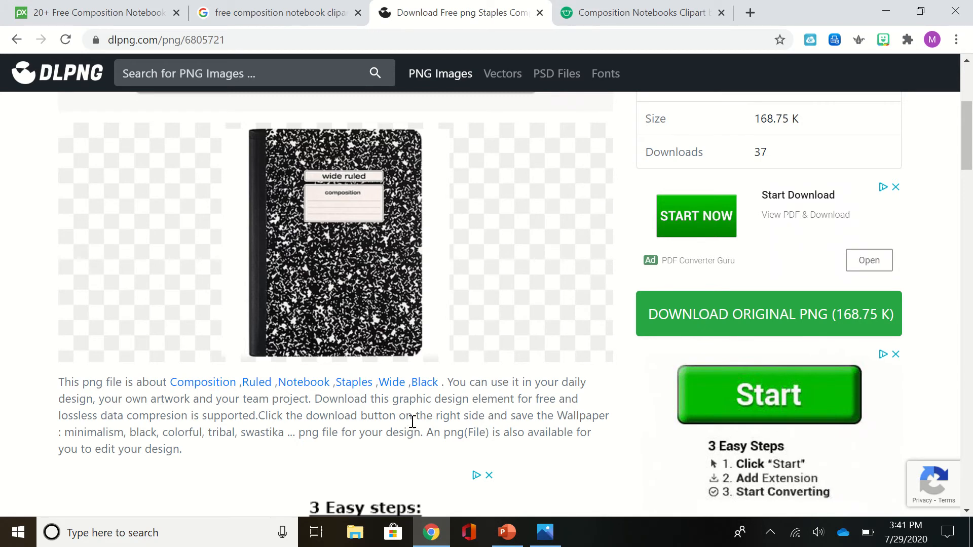
click(357, 538)
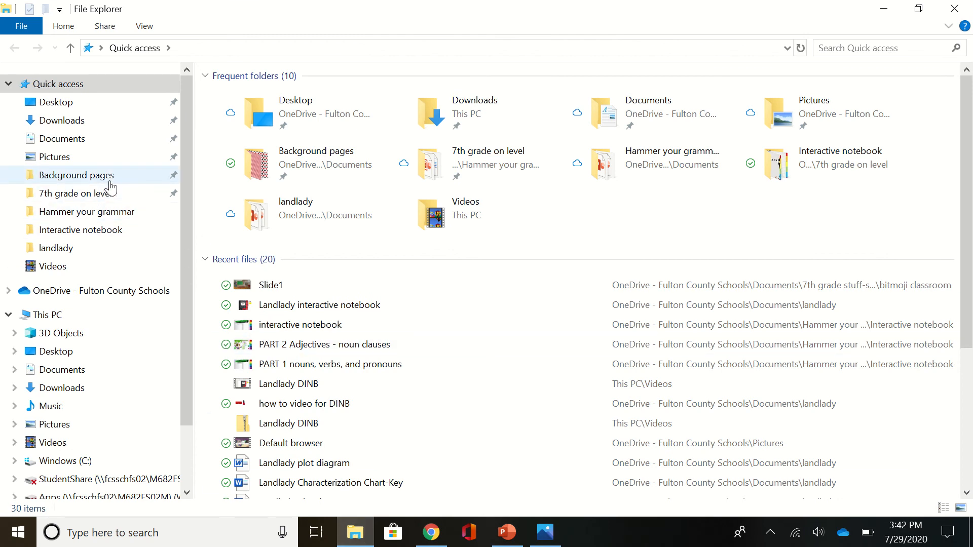
click(114, 231)
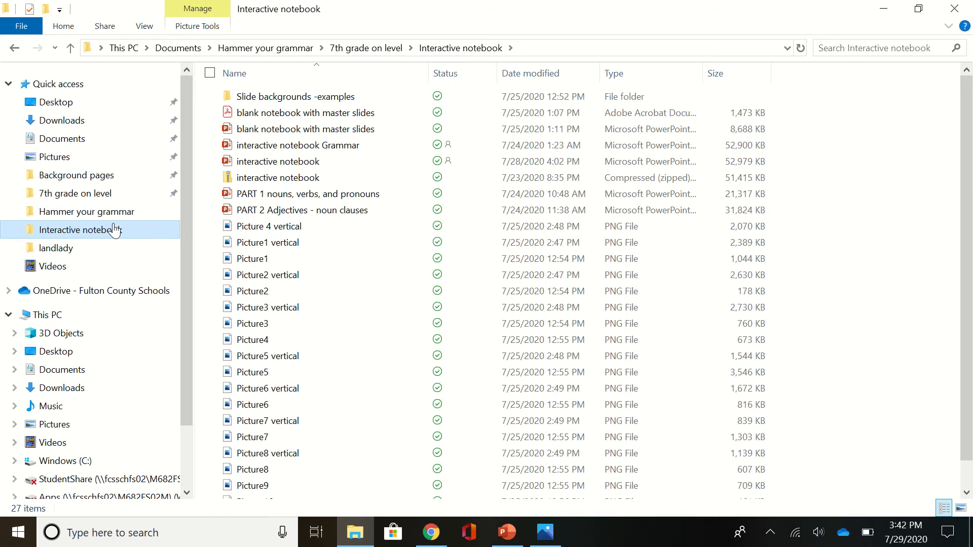
click(15, 49)
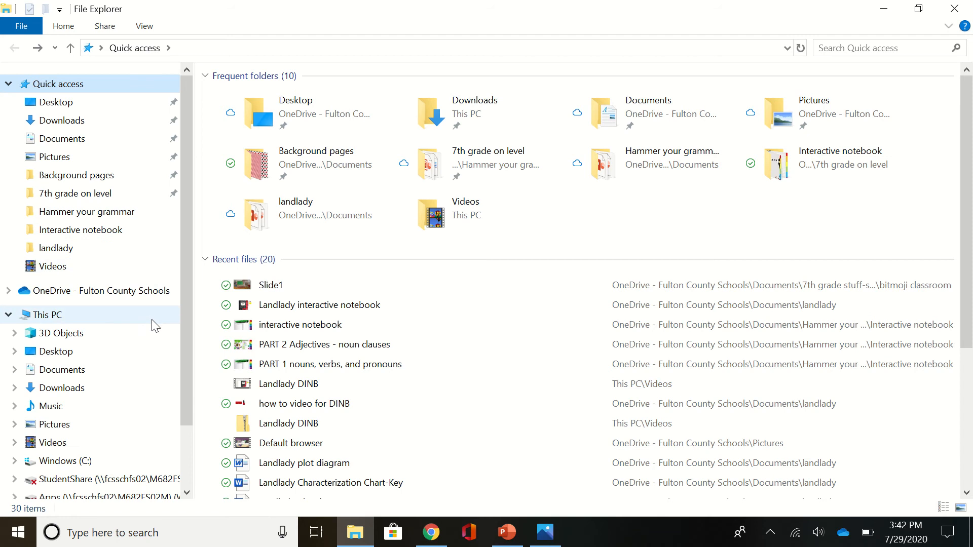
click(144, 424)
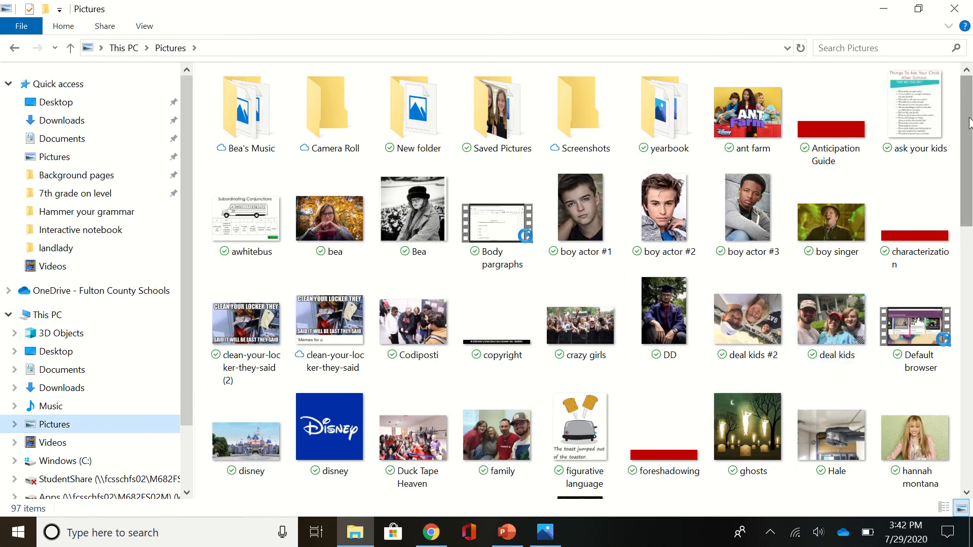
drag(970, 122, 971, 281)
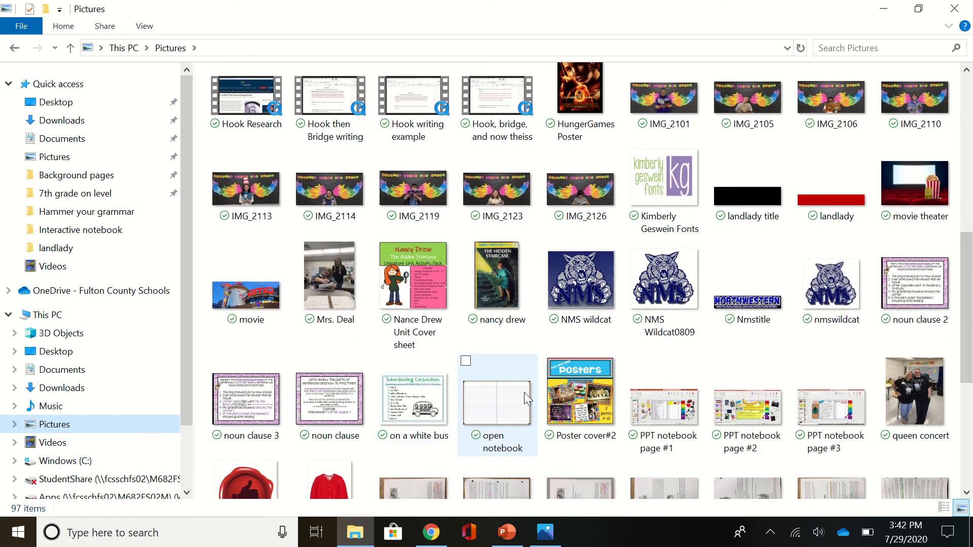
double_click(518, 404)
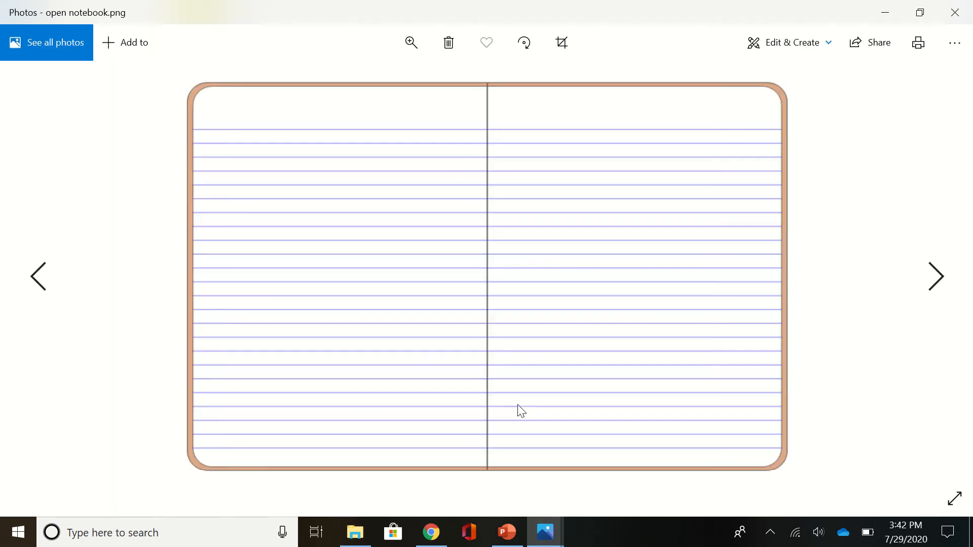
Copy the open notebook image and paste it onto the blank layout in PowerPoint's slide master.
right_click(550, 305)
click(566, 281)
click(508, 525)
right_click(500, 358)
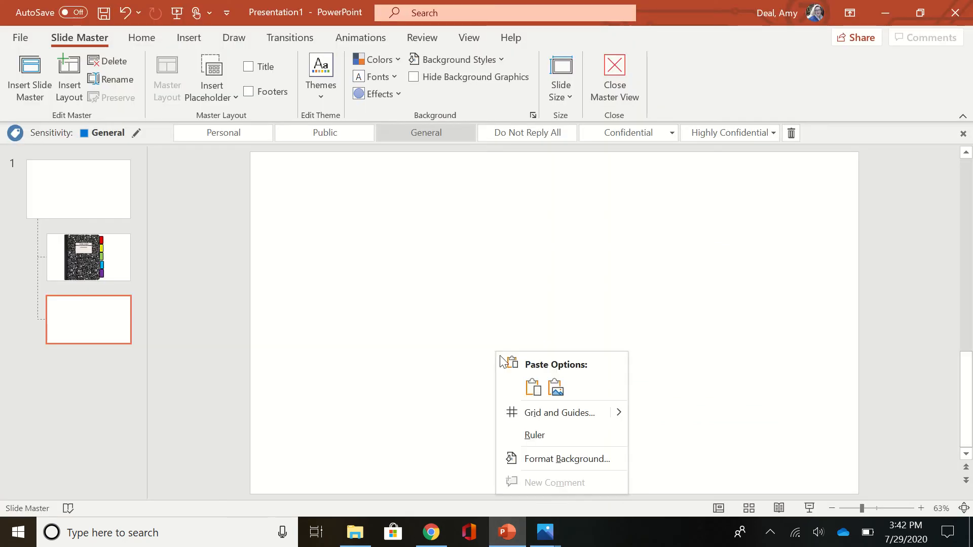
click(530, 387)
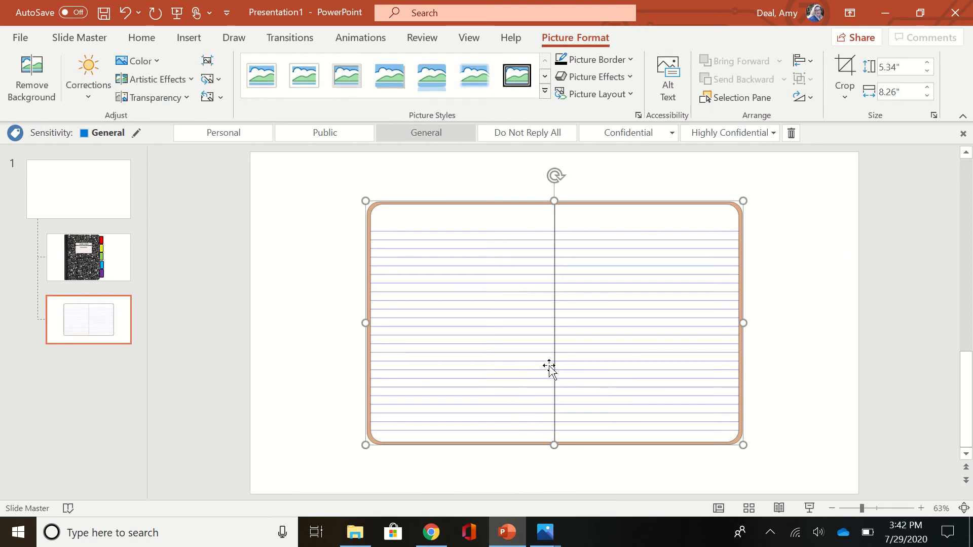
Move the notebook picture into the slide's upper-left corner and enlarge it proportionally to 7.5" high by 11.59" wide.
drag(539, 365, 437, 317)
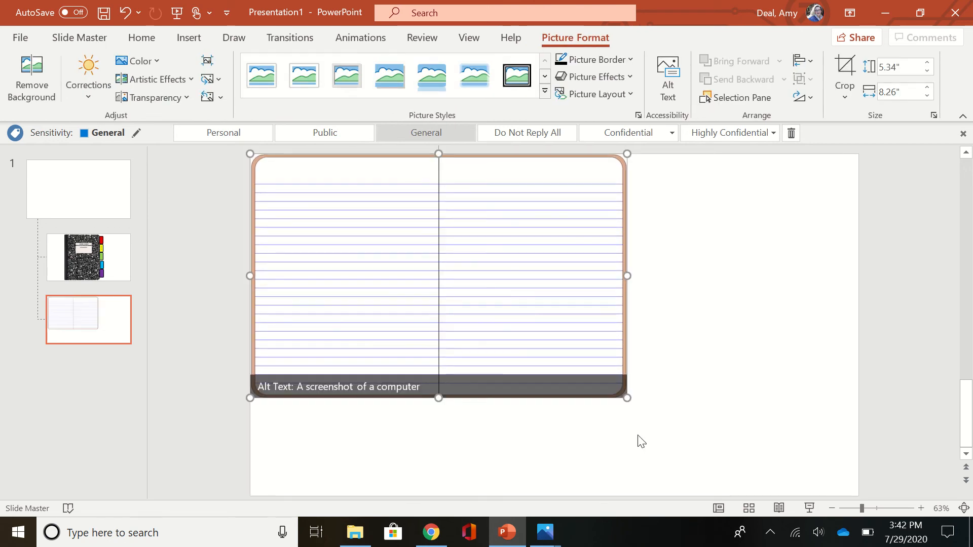
drag(626, 397, 750, 493)
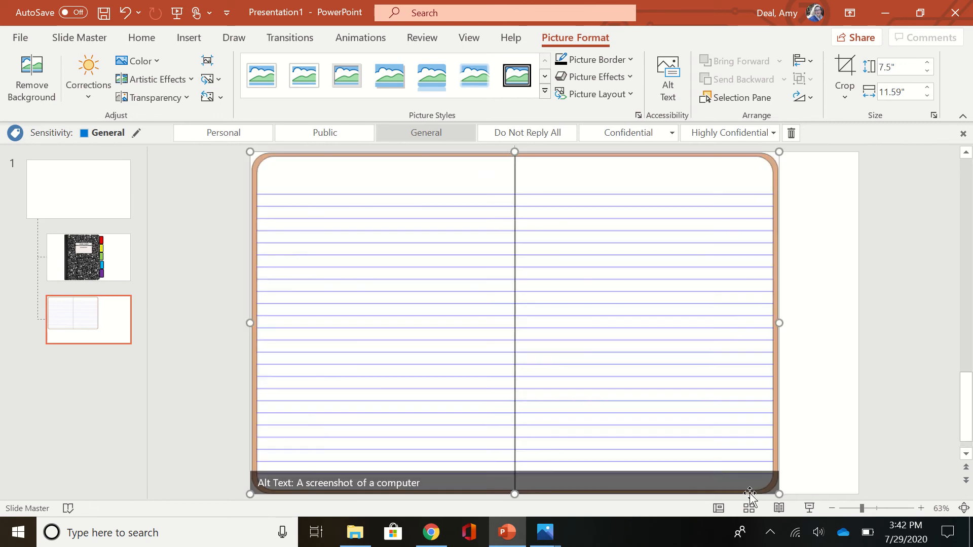
click(821, 367)
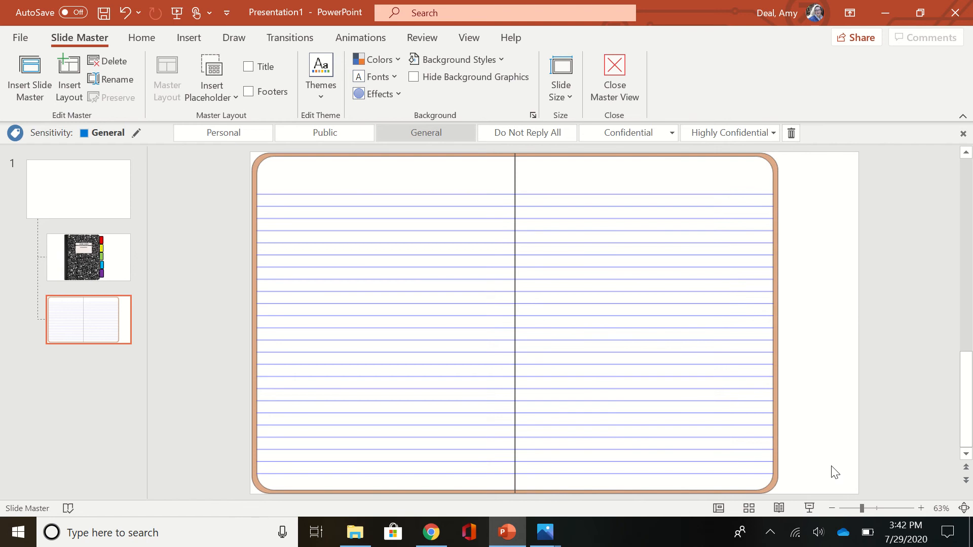
Widen the notebook picture without changing its height, leaving a narrow blank strip along the slide's right edge.
click(779, 333)
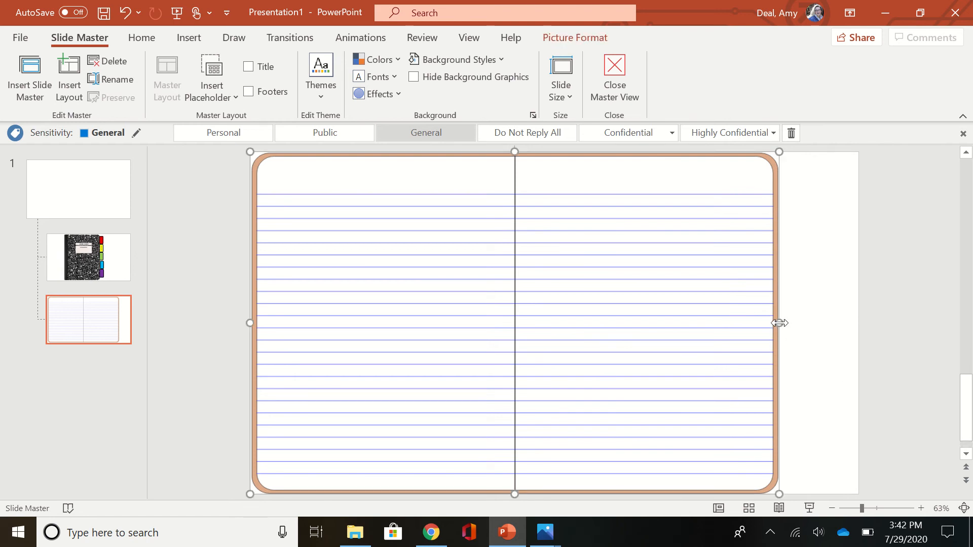
drag(779, 323, 821, 322)
click(843, 343)
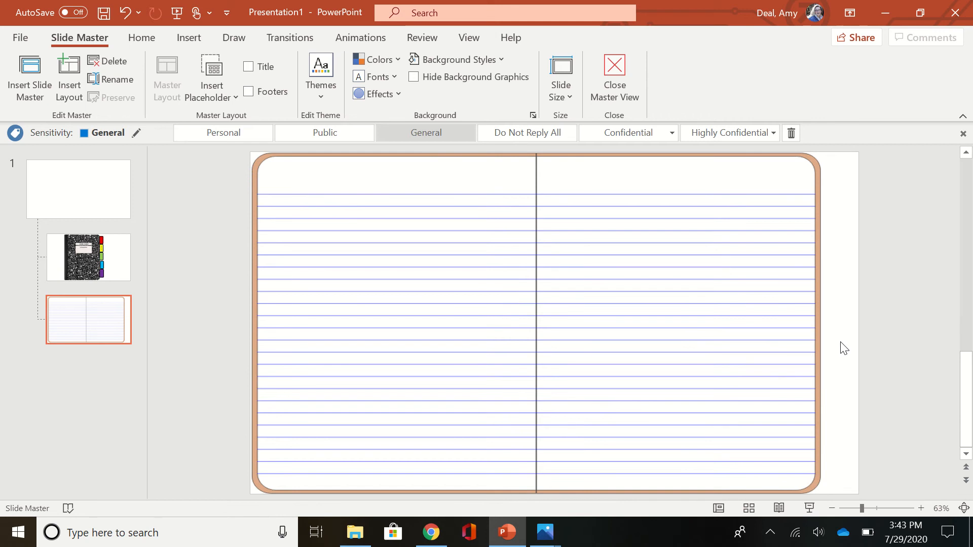
Copy all five coloured tabs from the composition notebook cover layout.
click(101, 259)
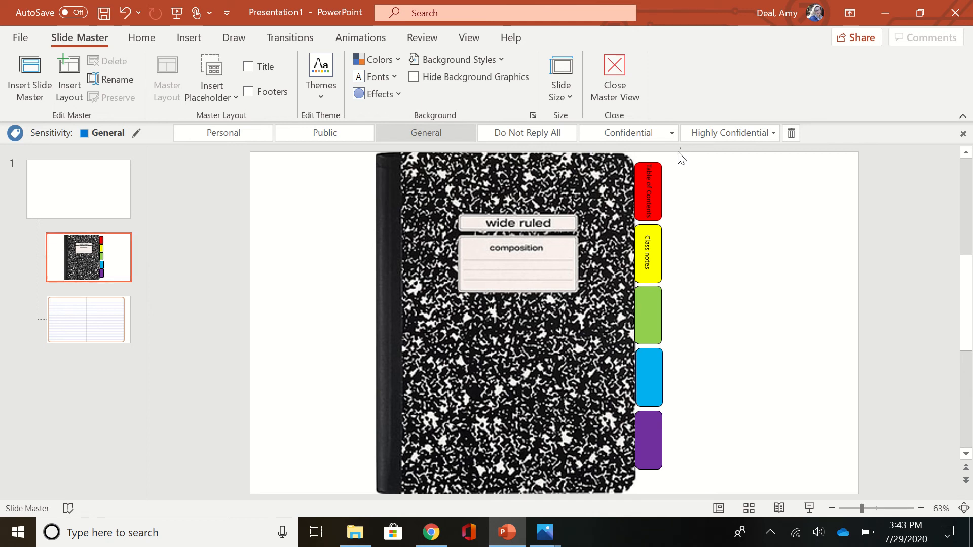
drag(681, 147, 625, 494)
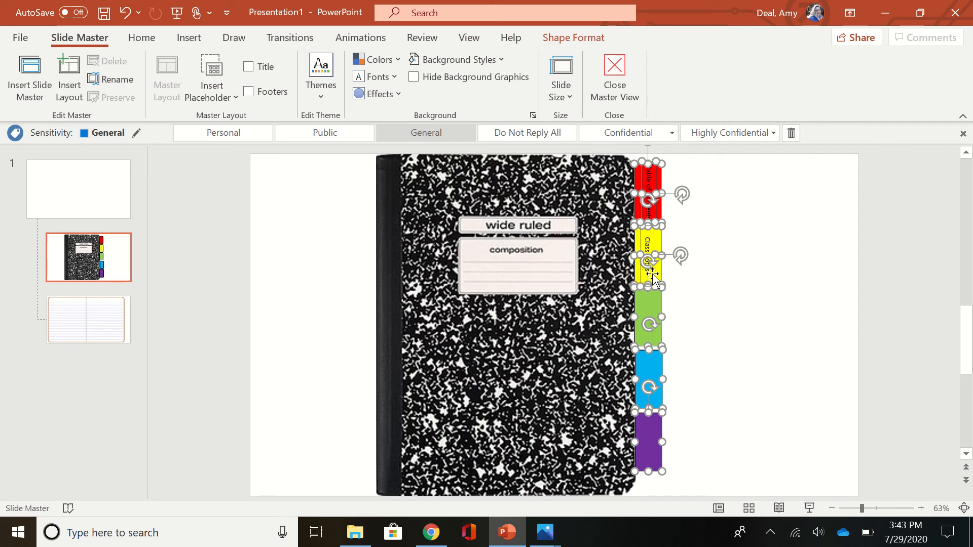
right_click(664, 302)
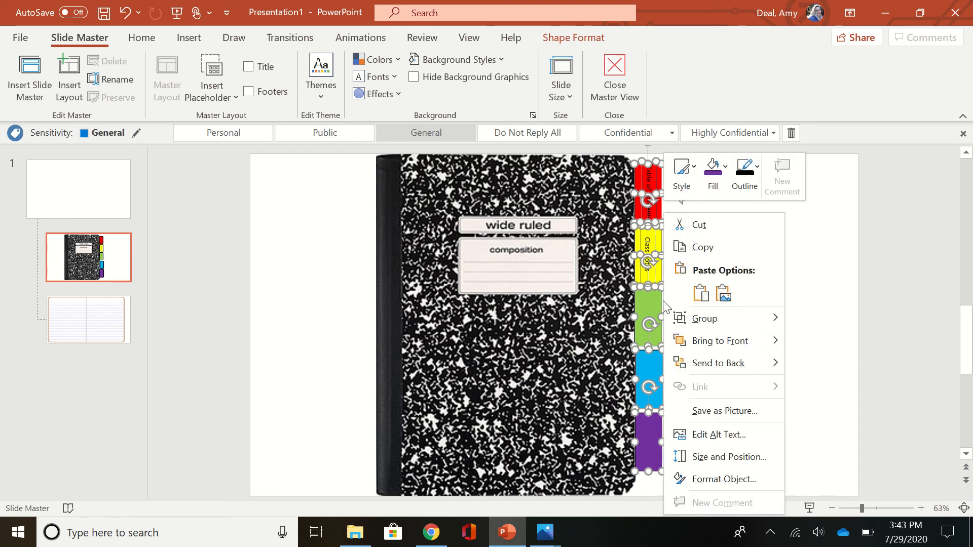
click(702, 255)
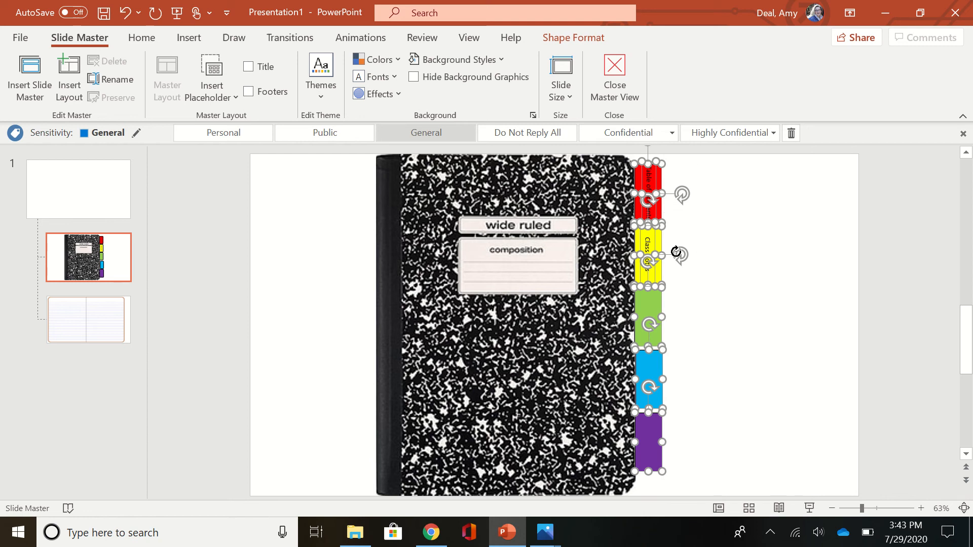
Paste the five tabs onto the open notebook layout and move them together against the notebook's right edge.
click(98, 324)
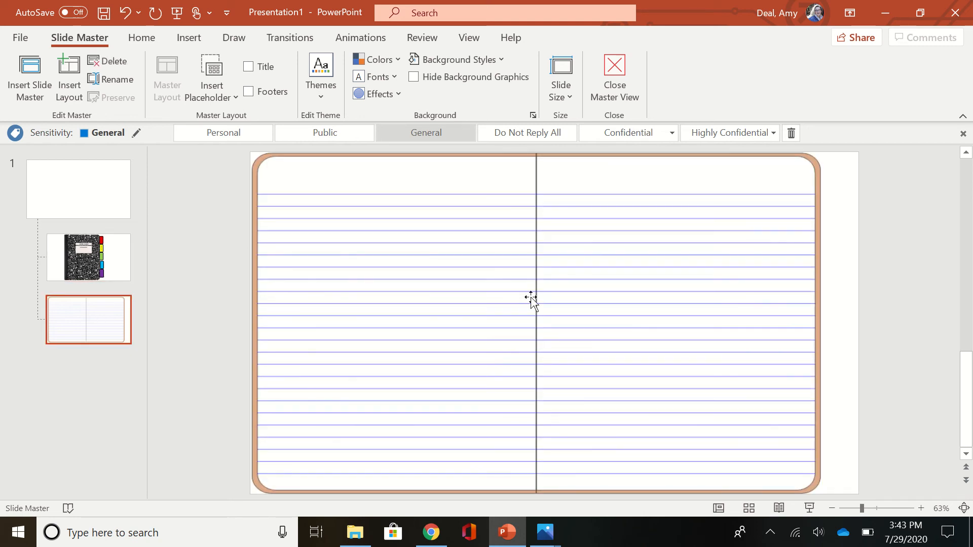
click(719, 323)
right_click(719, 323)
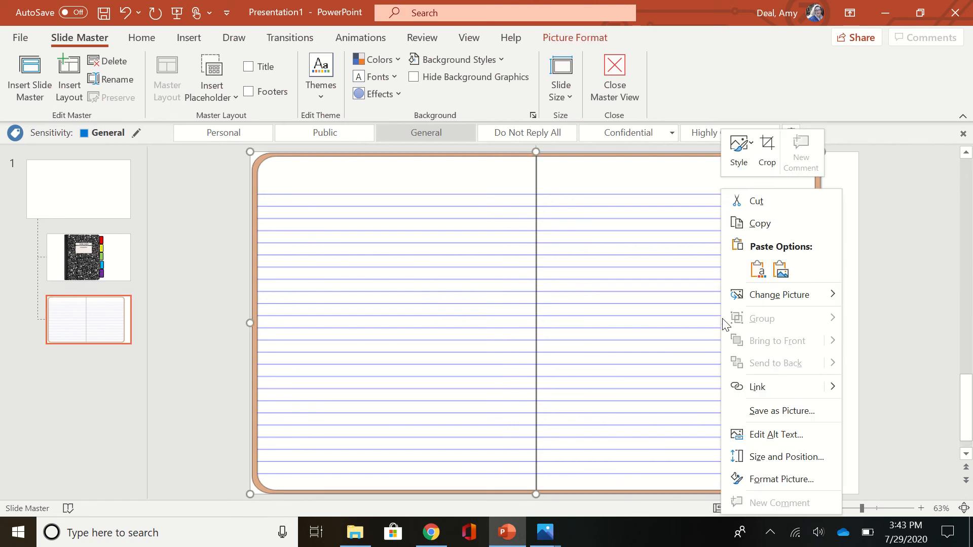
click(758, 270)
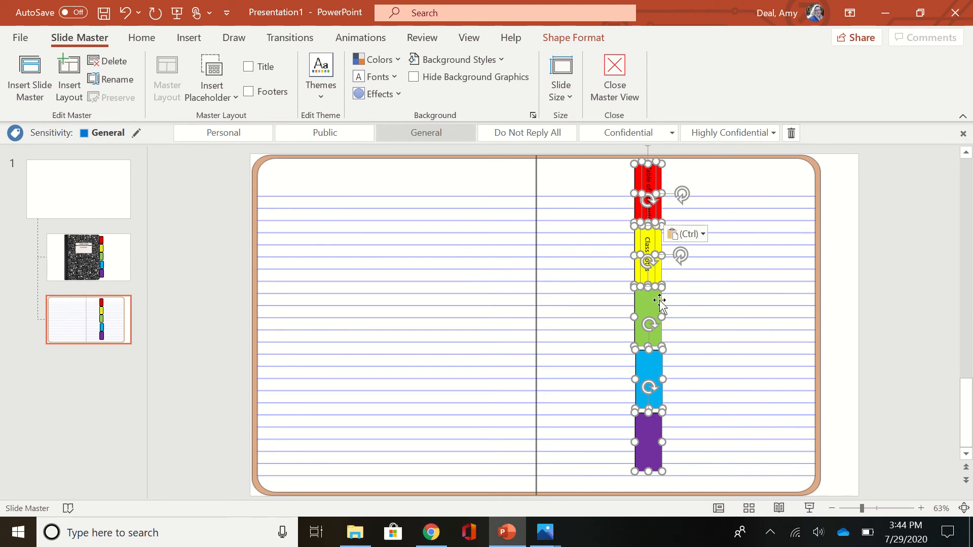
drag(660, 301, 844, 301)
click(882, 318)
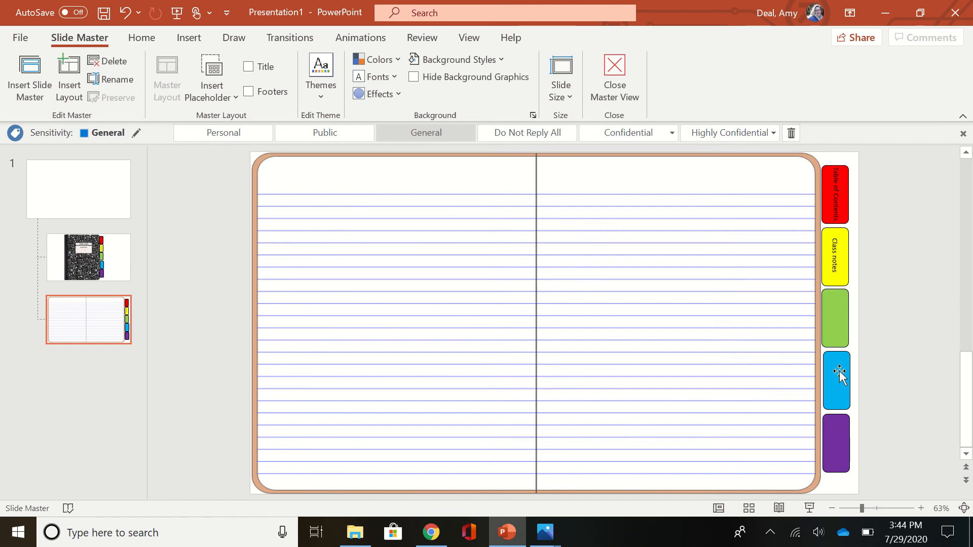
Nudge the blue and purple tabs into line with the other tabs beside the open notebook.
drag(840, 374, 836, 378)
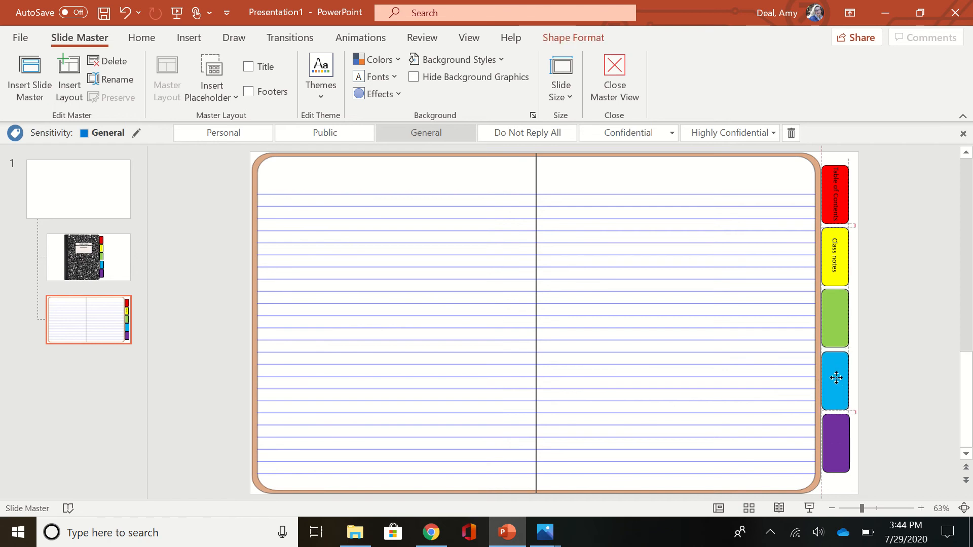
drag(840, 437, 839, 437)
click(884, 322)
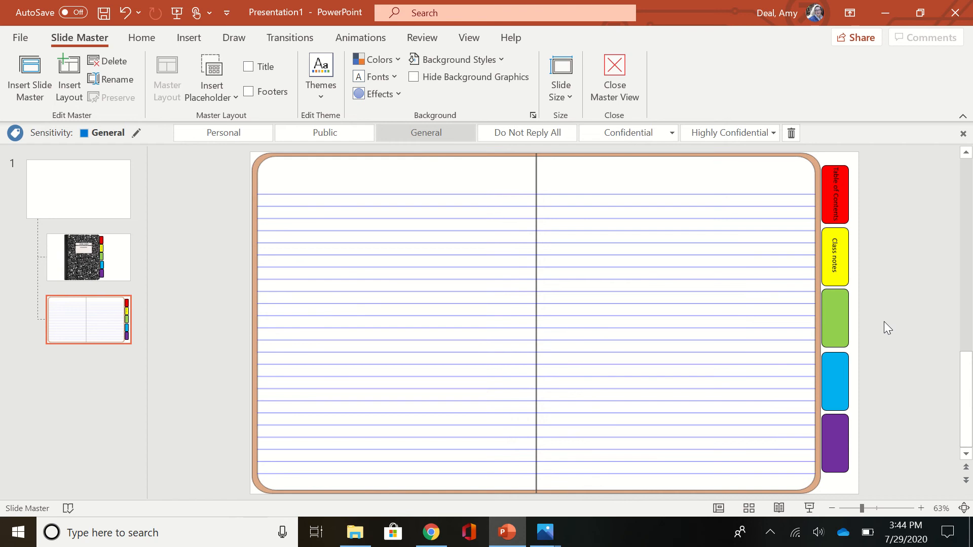
Search the online pictures for "transparent table of contents".
click(195, 43)
click(198, 60)
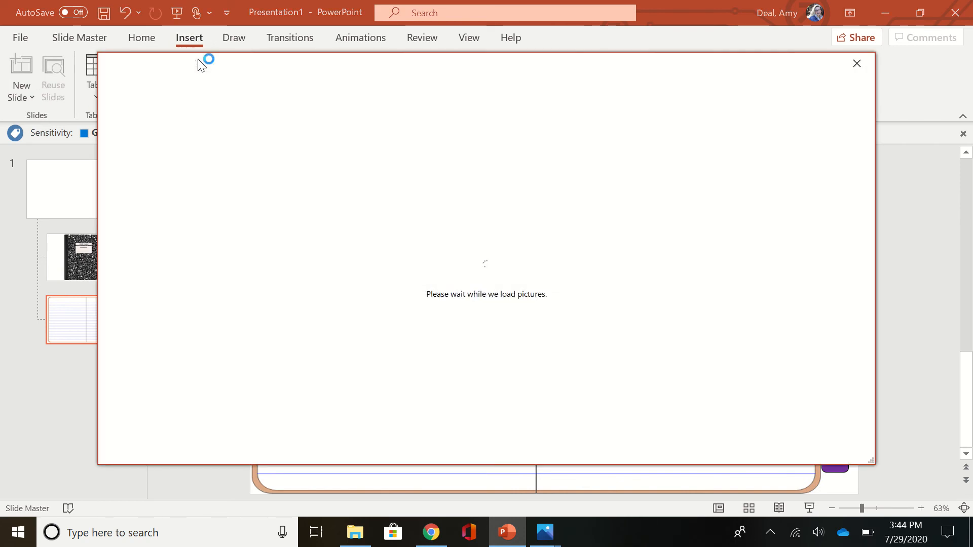
text(t)
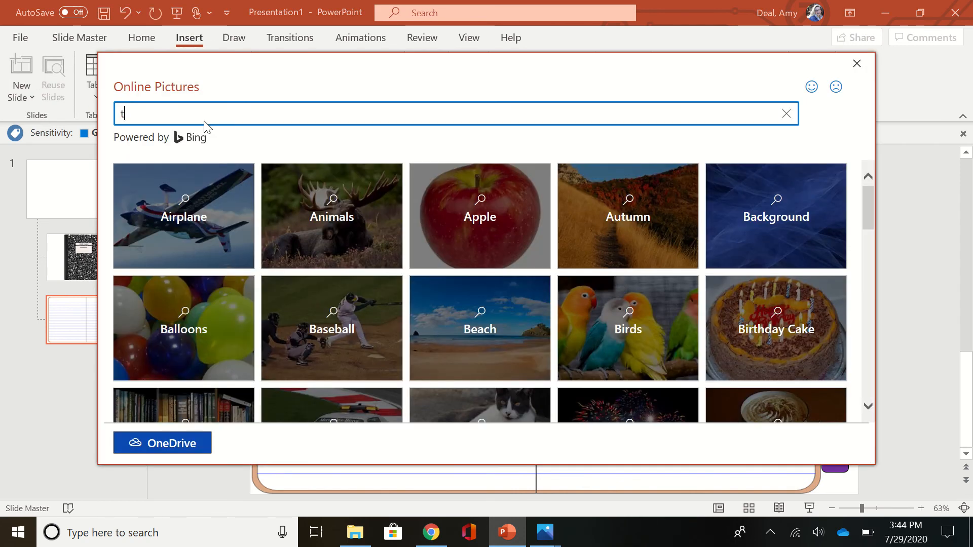
text(ransparent table of)
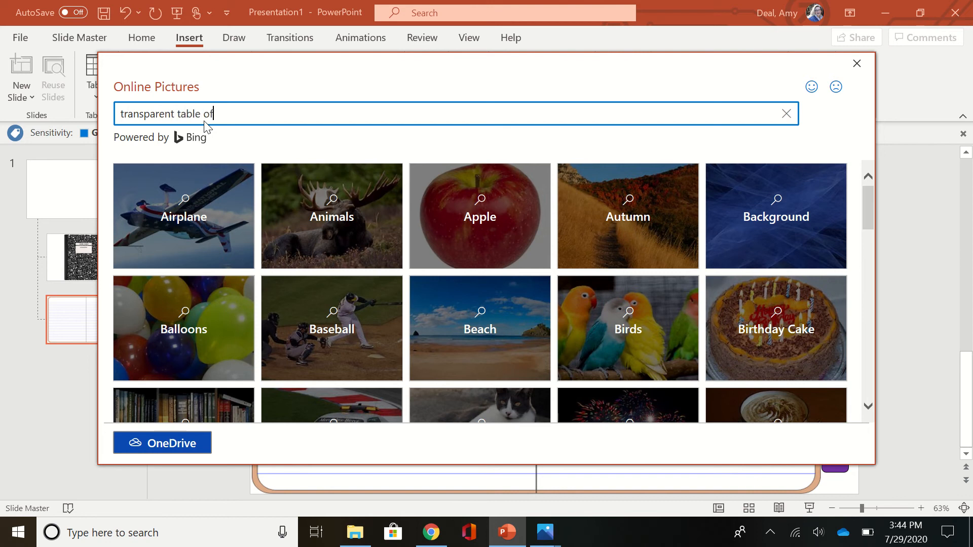
text(contents)
key(Return)
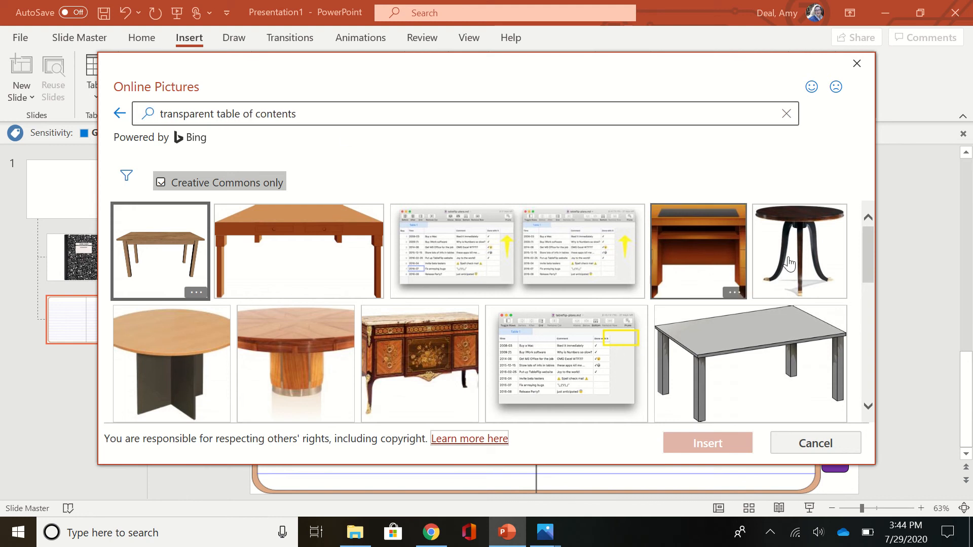
Look through the picture results for a table of contents graphic and close the search without inserting anything.
drag(872, 241, 870, 301)
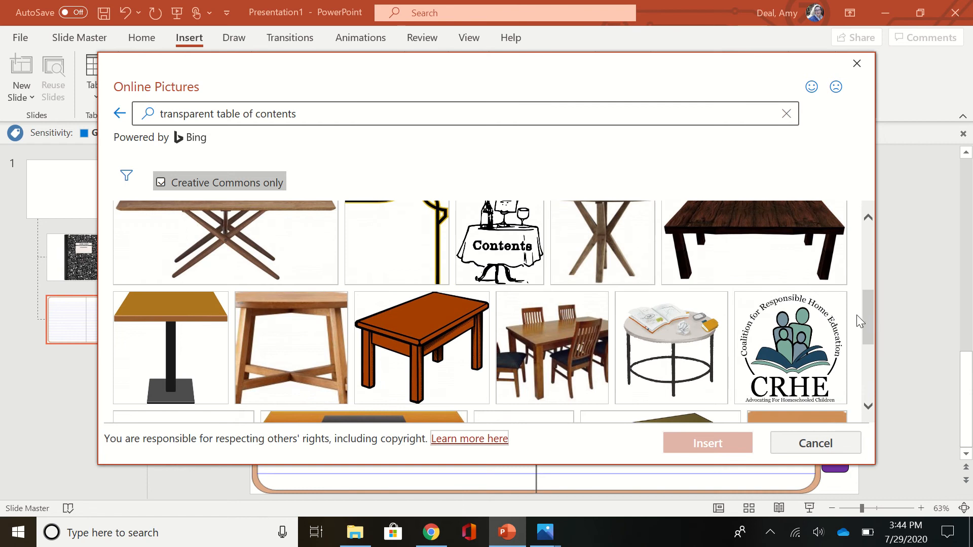
drag(869, 315, 871, 421)
click(868, 388)
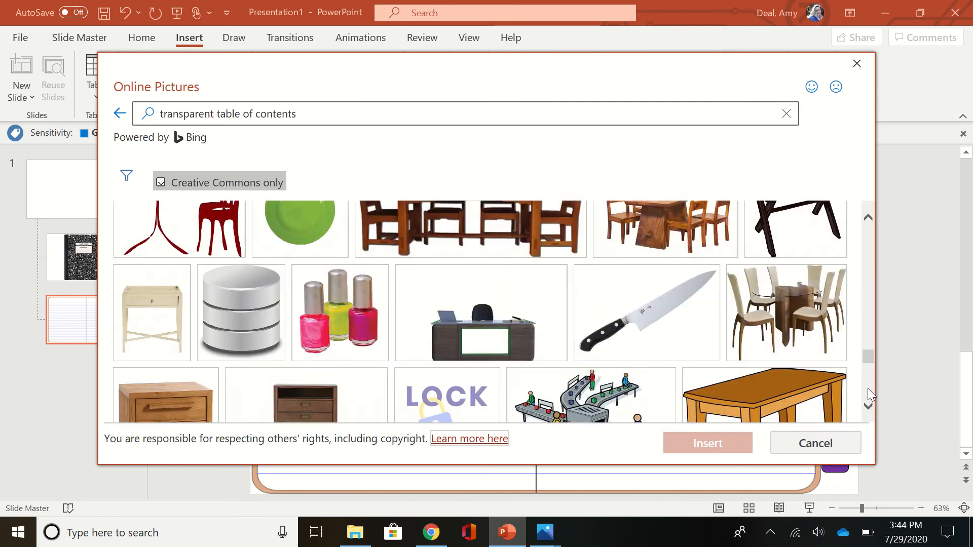
drag(869, 369, 871, 181)
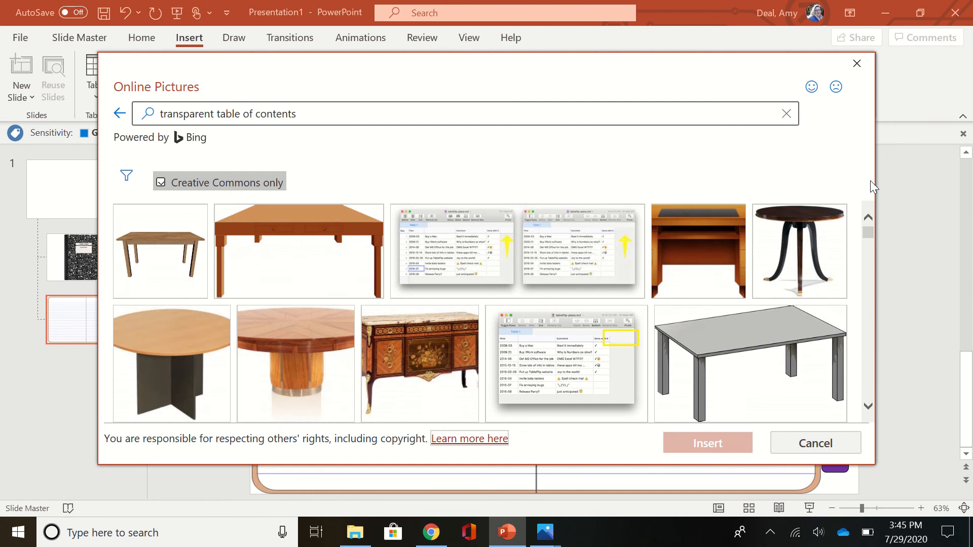
click(856, 63)
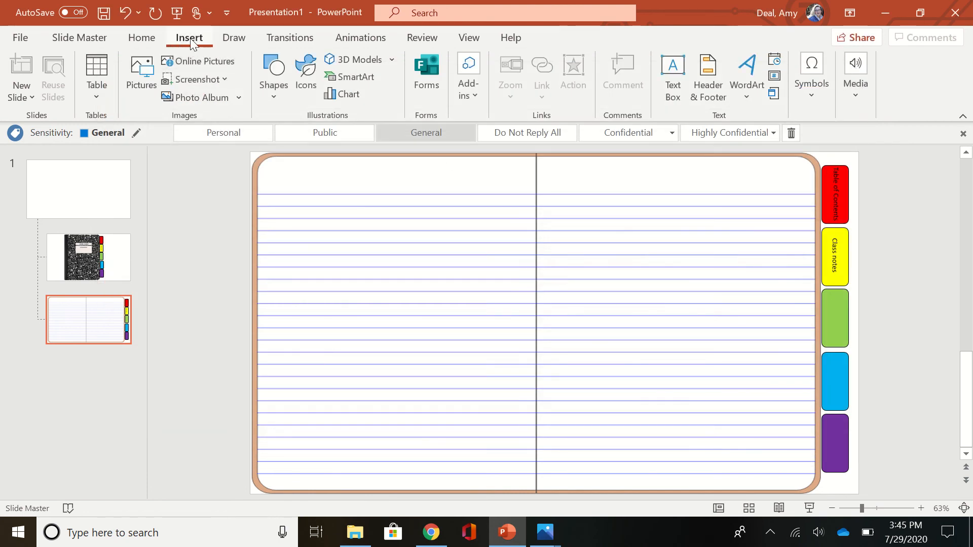
Draw an oval about 4.99" wide and 1.49" high across the upper part of the notebook's left page.
click(277, 74)
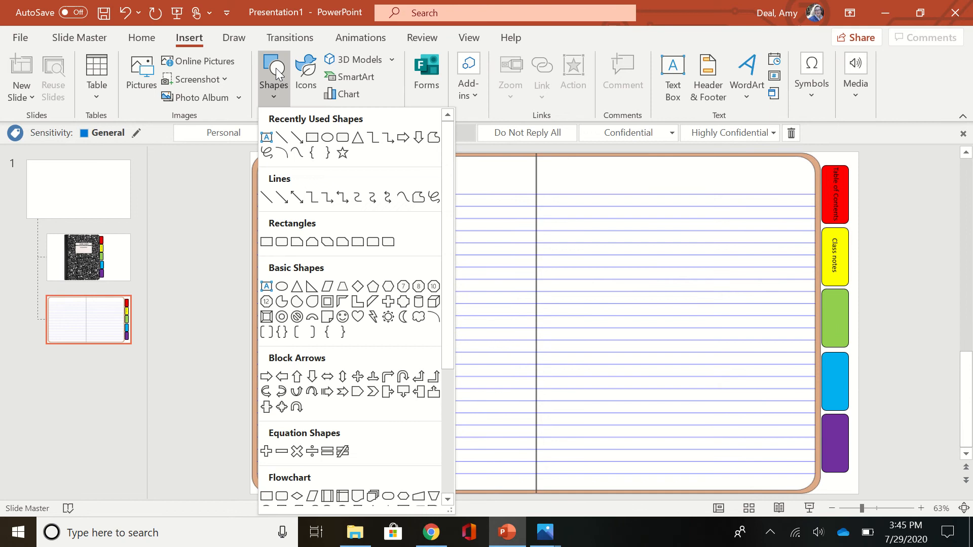
click(327, 137)
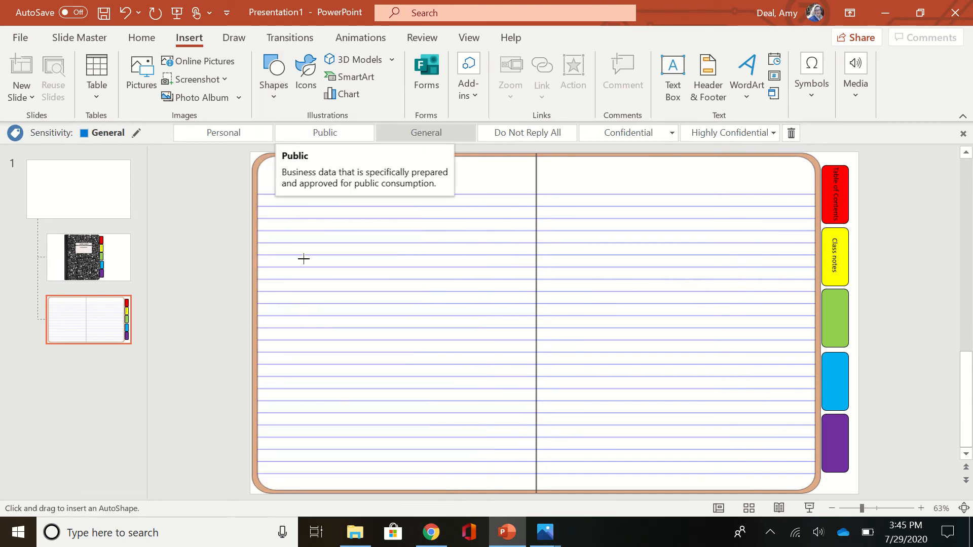
mouse_move(294, 176)
mouse_down()
mouse_move(459, 210)
mouse_move(521, 246)
mouse_up()
drag(429, 221, 421, 211)
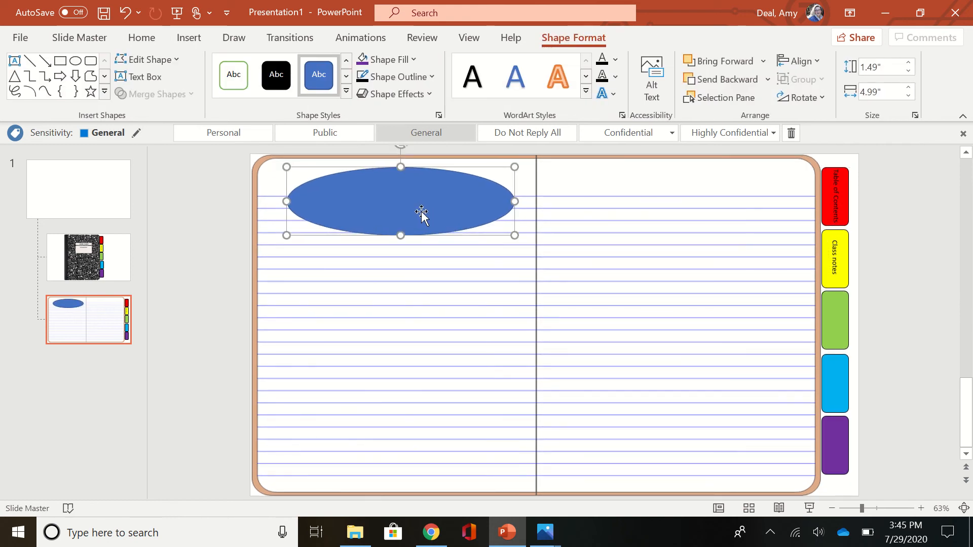
Fill the oval with the standard light green colour.
click(395, 62)
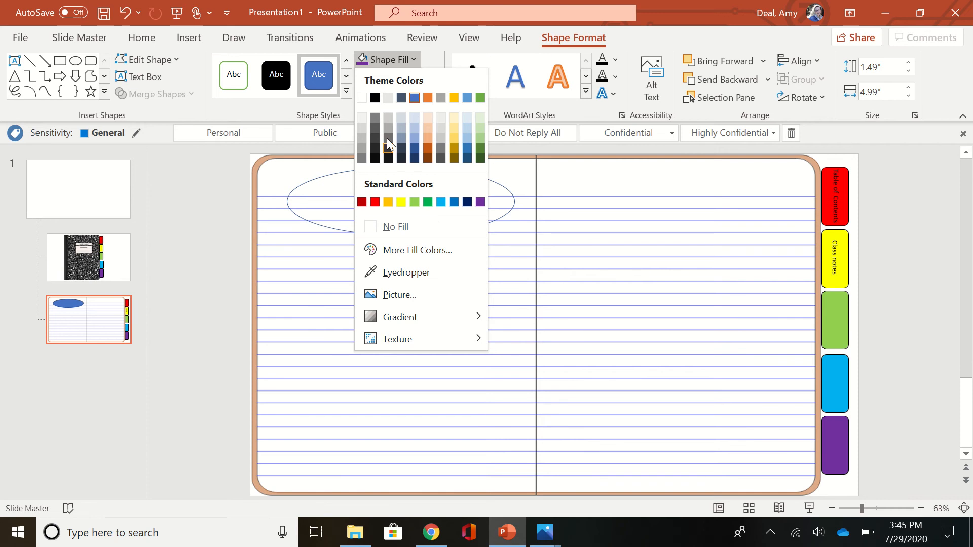
click(375, 97)
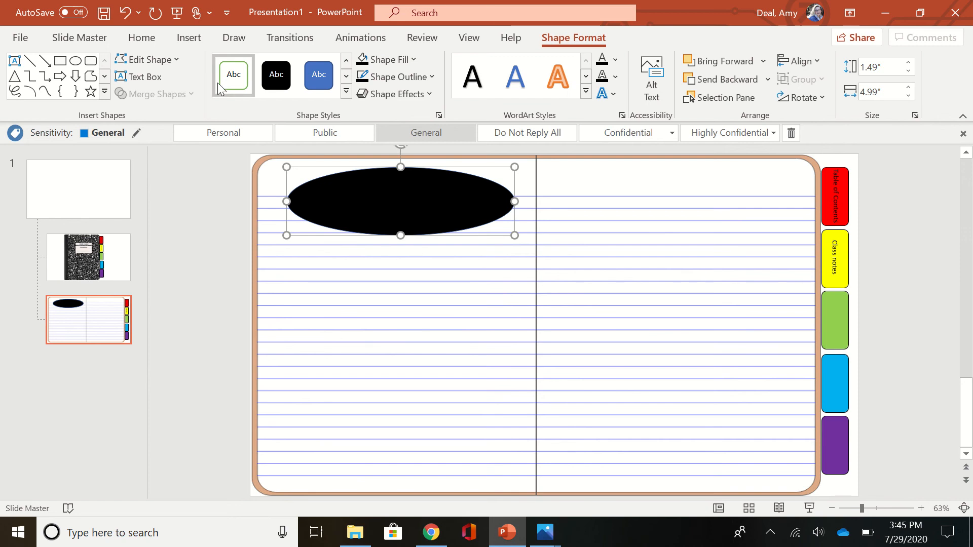
click(379, 59)
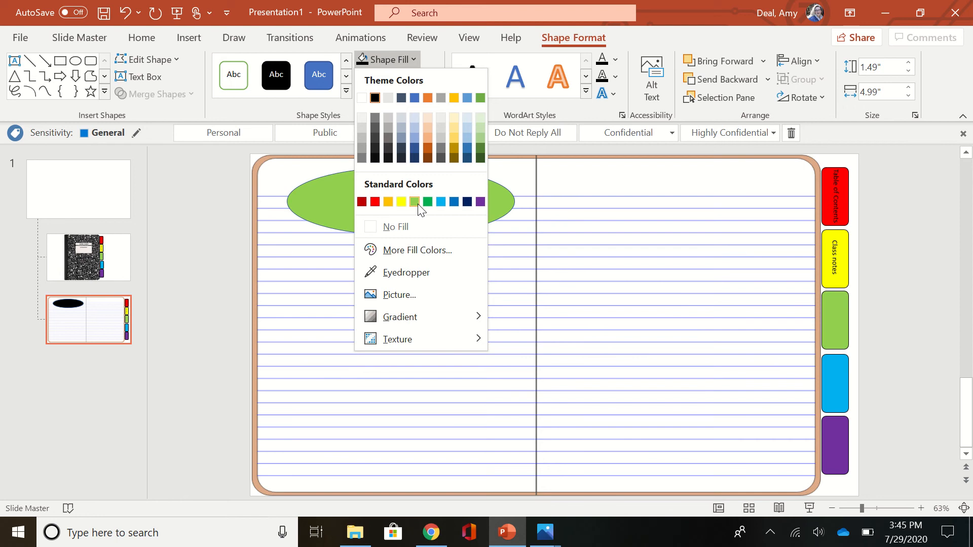
click(415, 202)
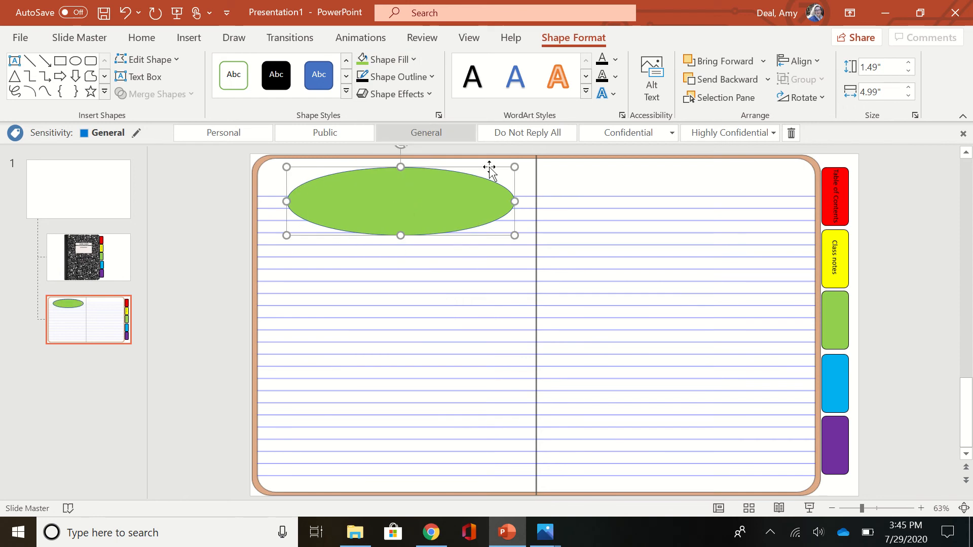
Give the green oval a black outline in the waviest sketched line style, and deselect it.
click(363, 81)
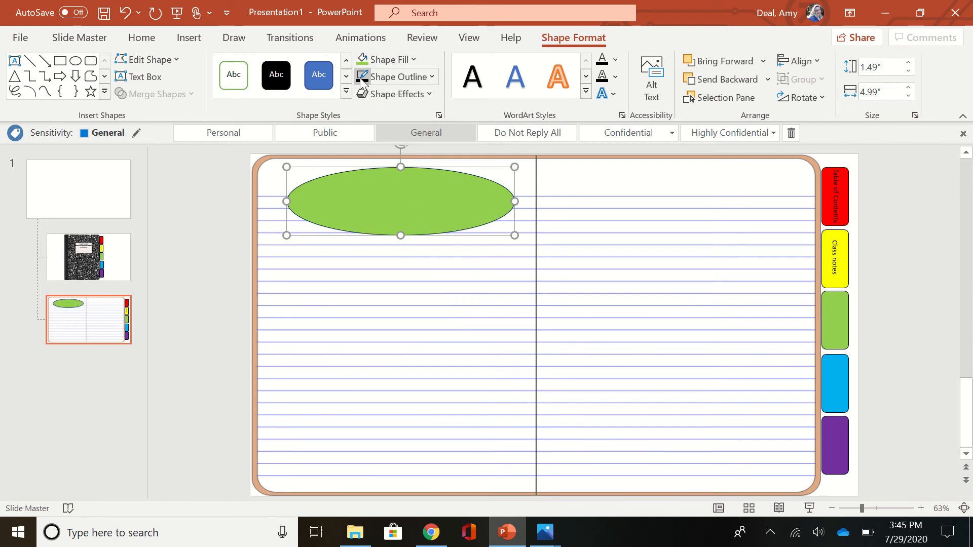
click(394, 77)
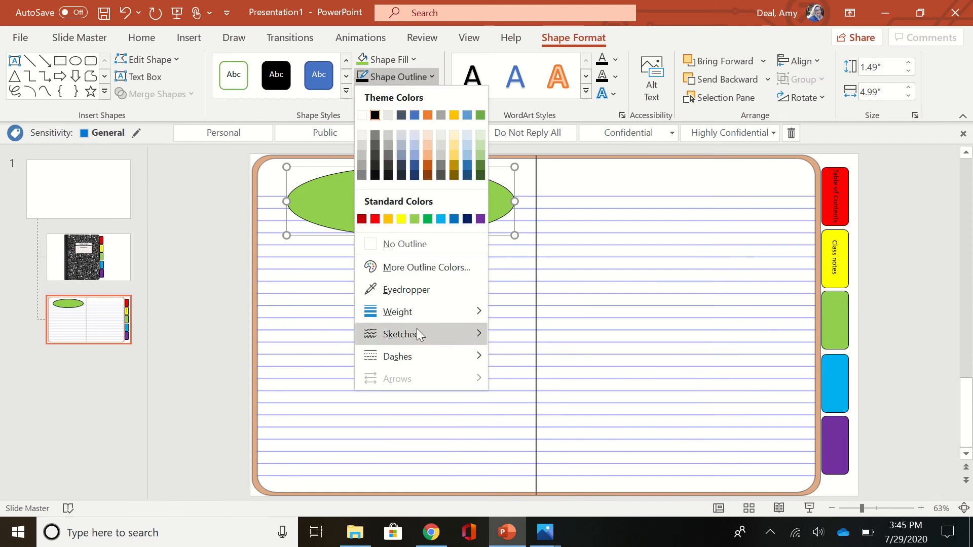
mouse_move(426, 335)
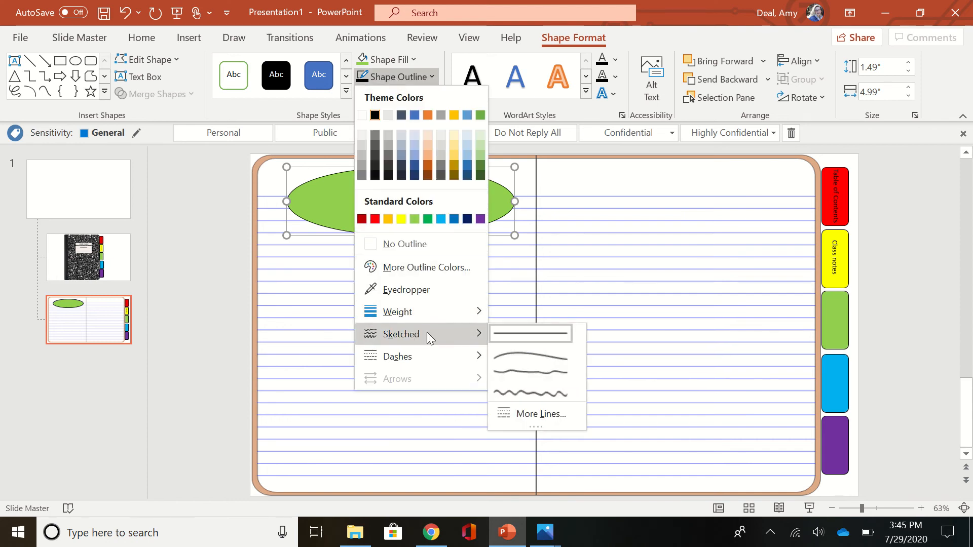
click(522, 393)
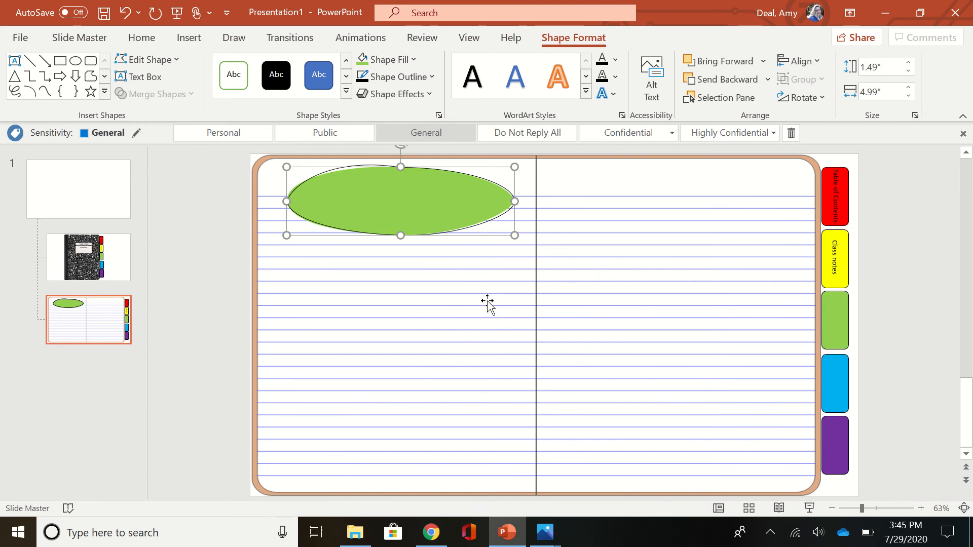
click(394, 77)
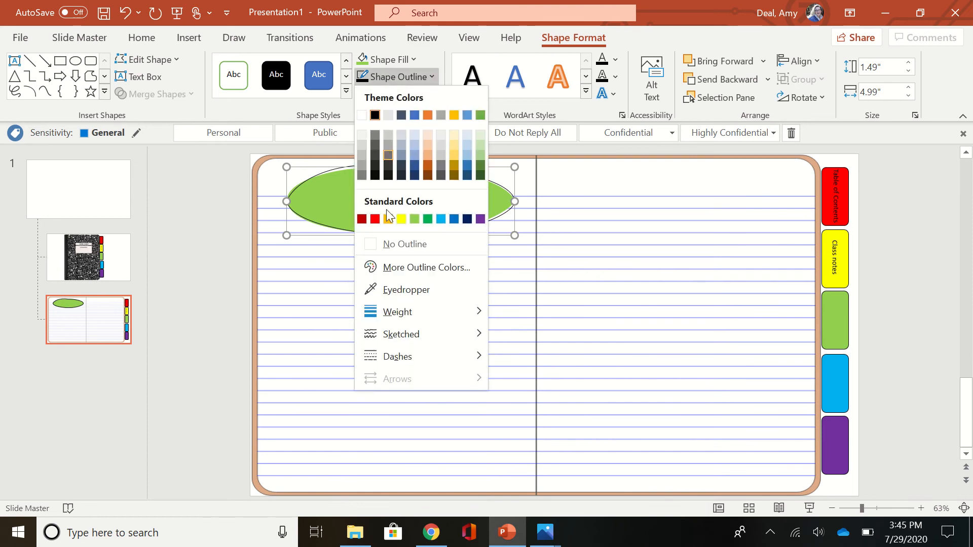
mouse_move(401, 338)
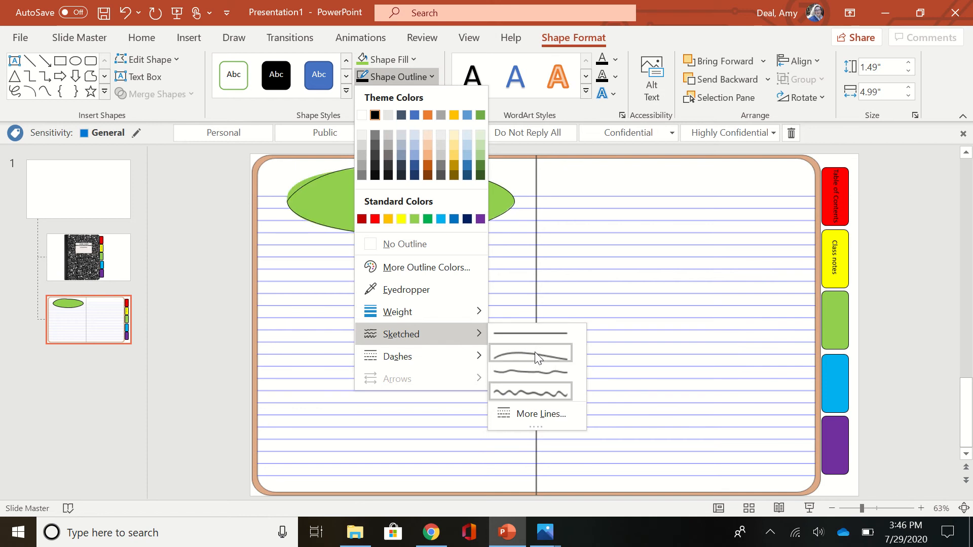
click(543, 396)
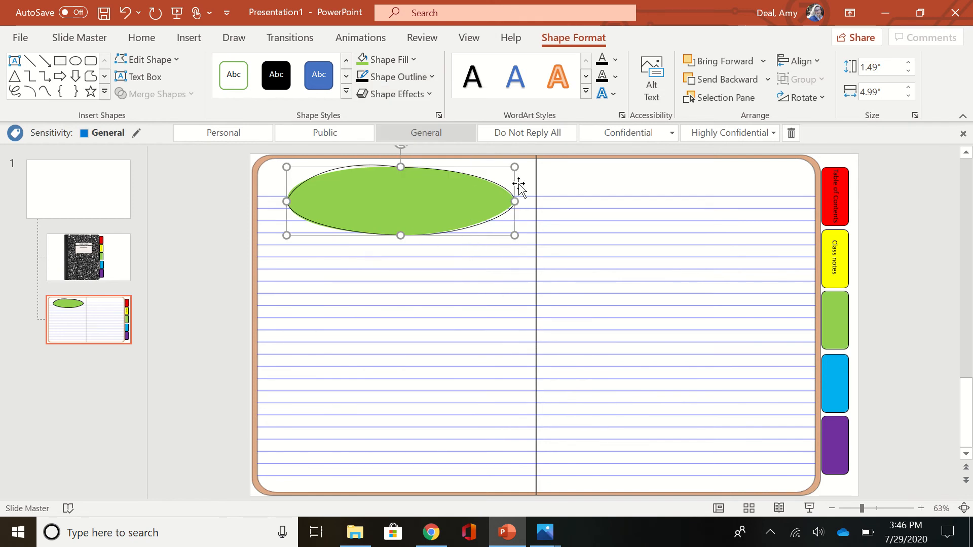
click(494, 261)
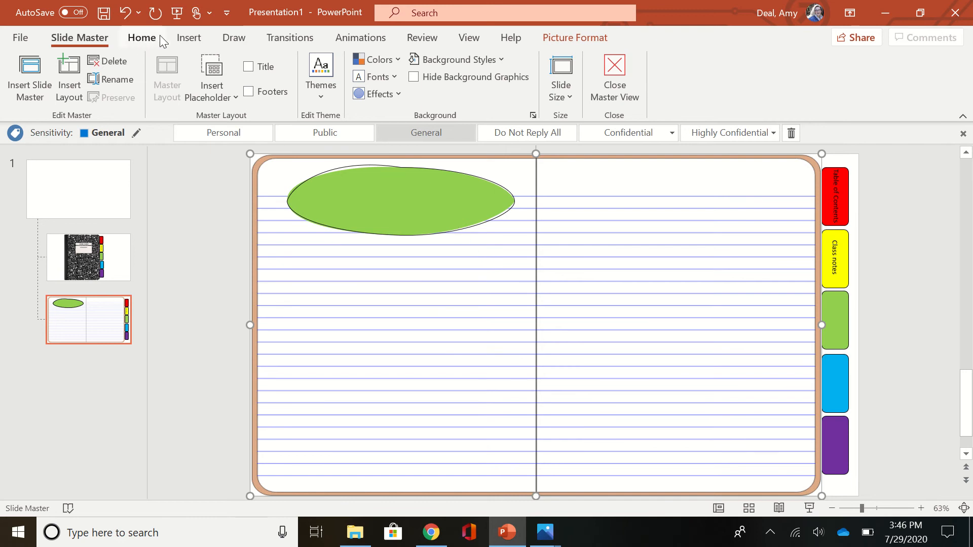
Place an empty text box near the middle of the open notebook, just inside the right page.
click(196, 39)
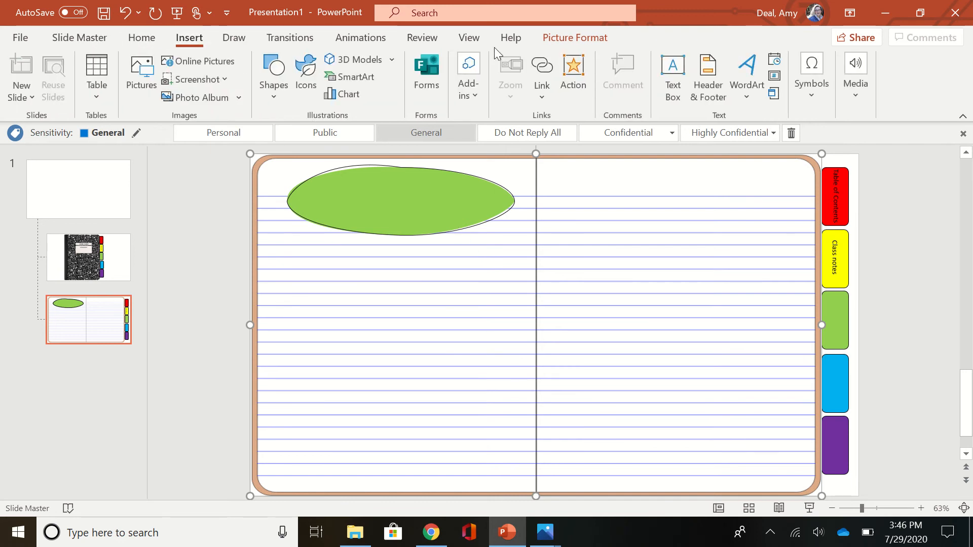
click(671, 72)
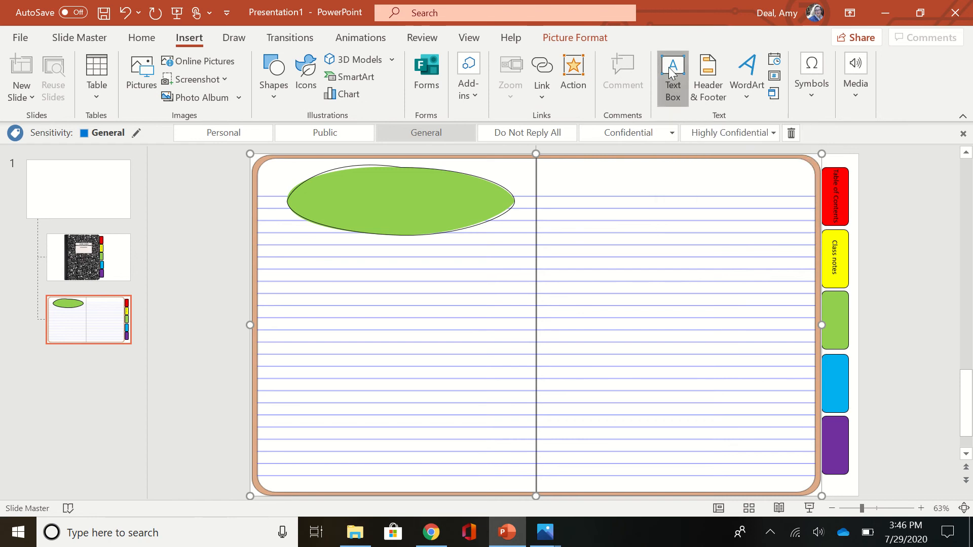
click(530, 287)
click(556, 317)
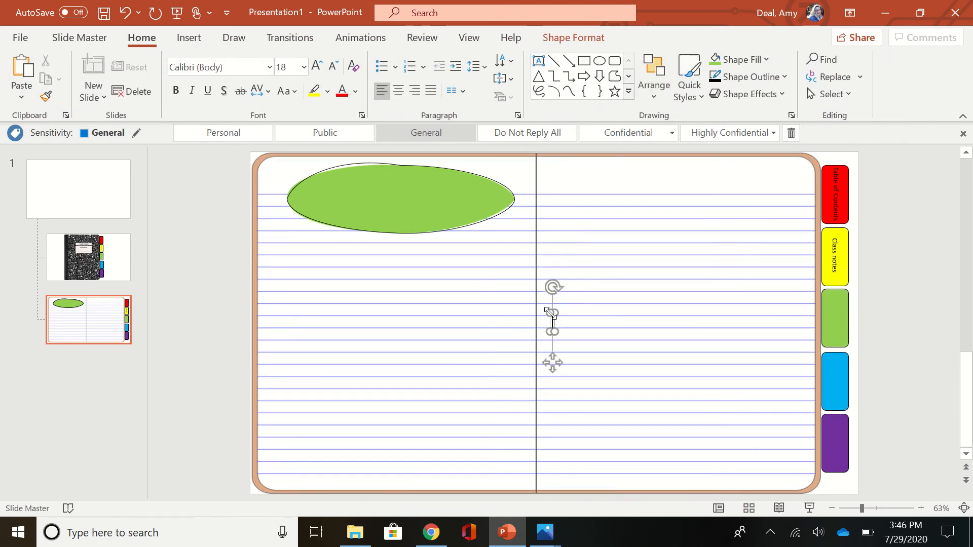
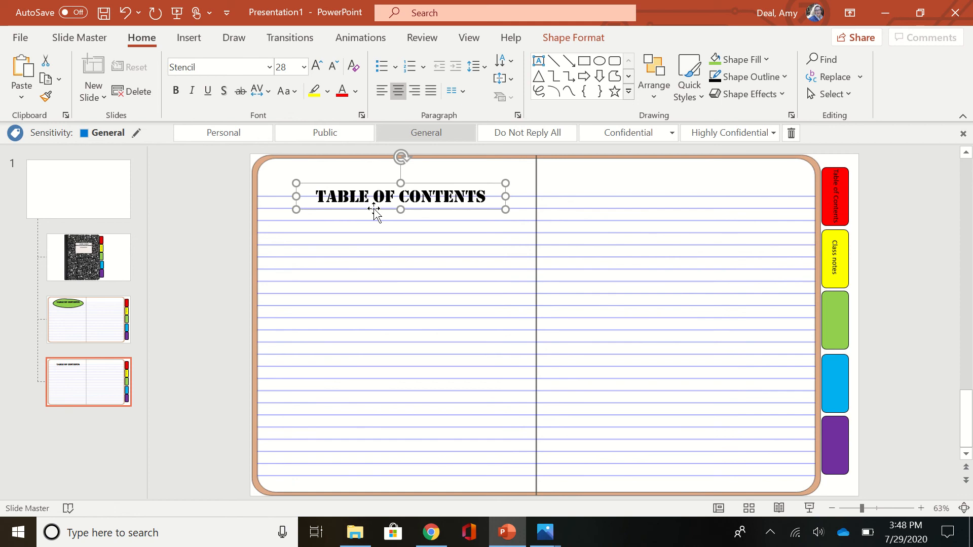
Delete the "Table of Contents" heading from the second open notebook layout.
key(Delete)
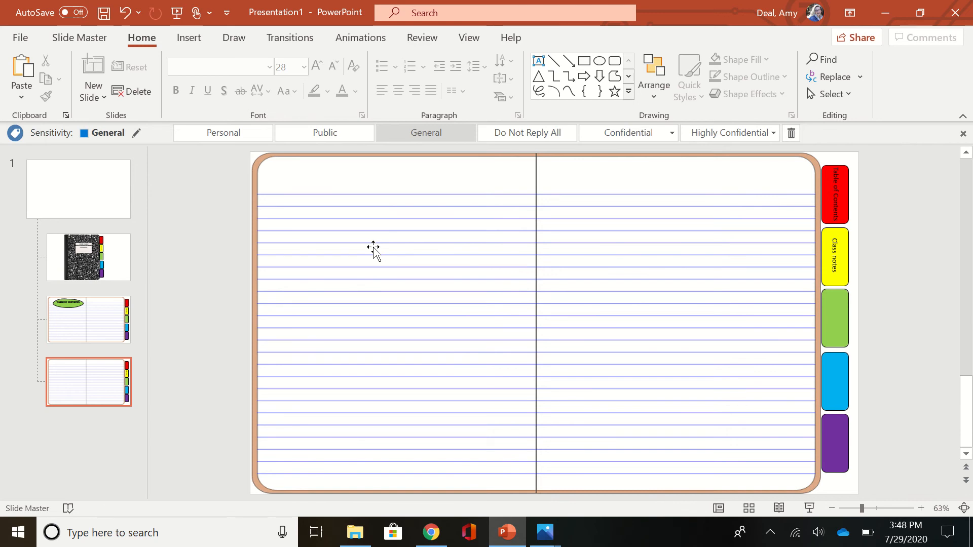
Search the online pictures for "transparent moore".
click(189, 38)
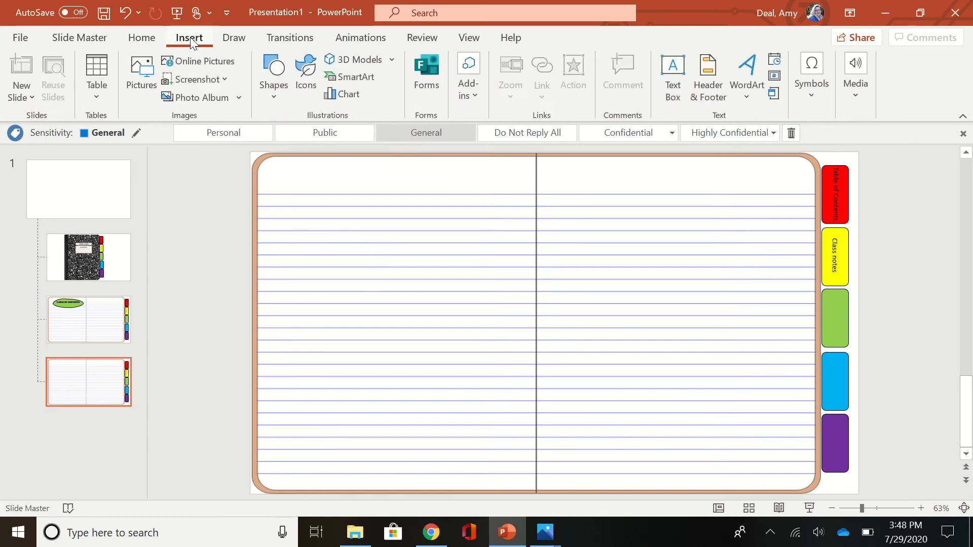
click(201, 56)
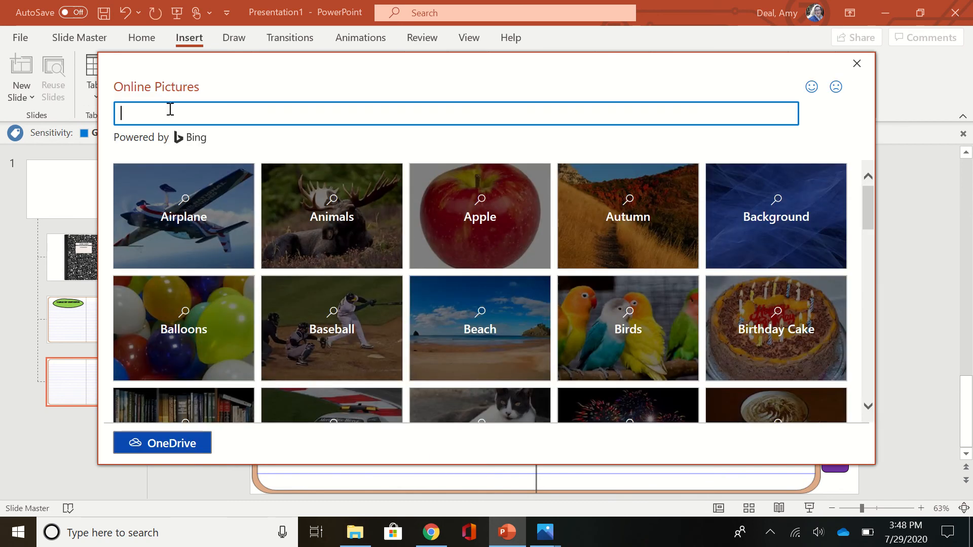
text(transparent moore)
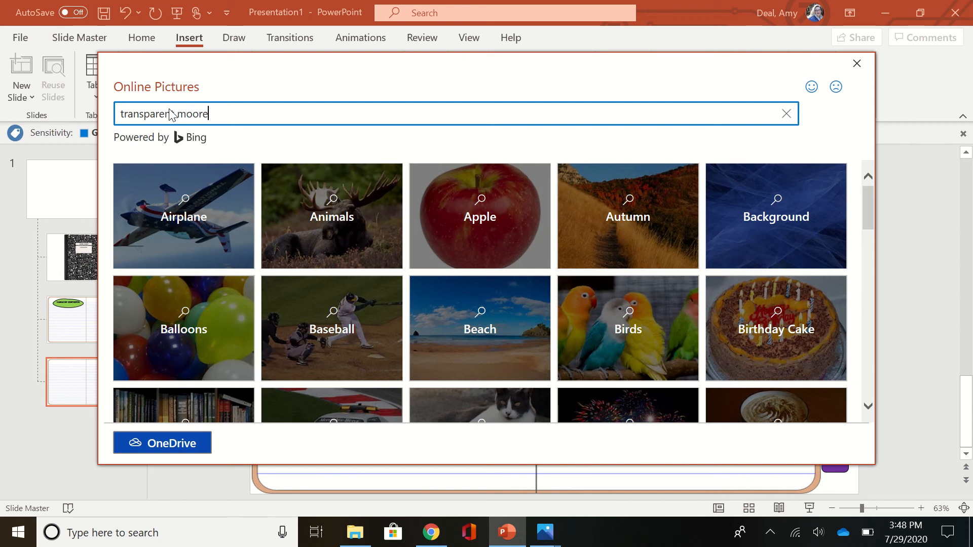
key(Return)
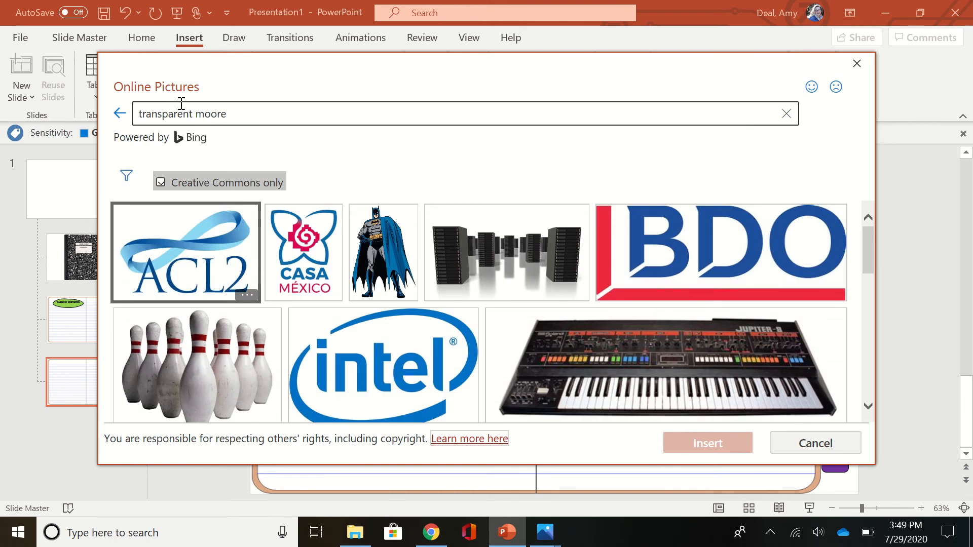
Change the online picture search to "transparent forest" and run it.
click(228, 115)
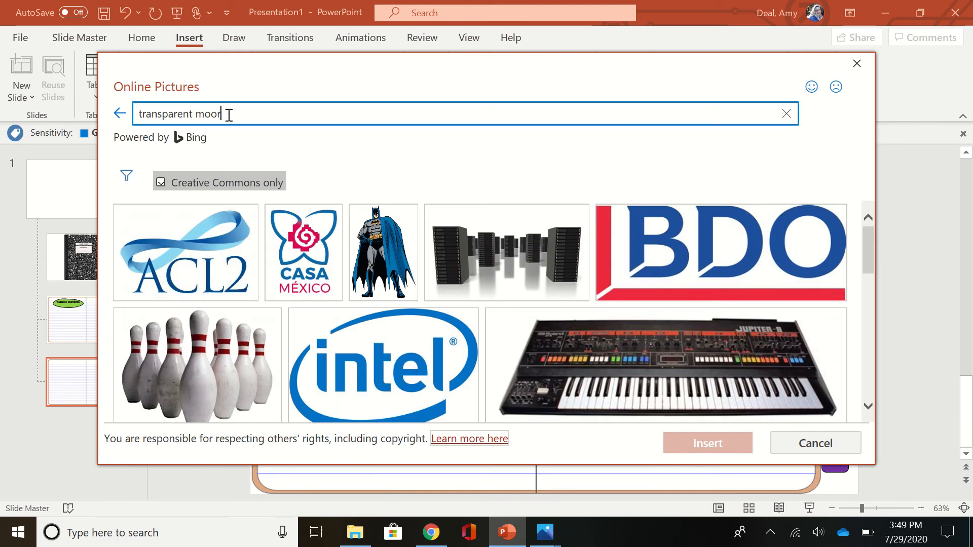
key(BackSpace)
key(BackSpace)
key(BackSpace)
key(BackSpace)
key(BackSpace)
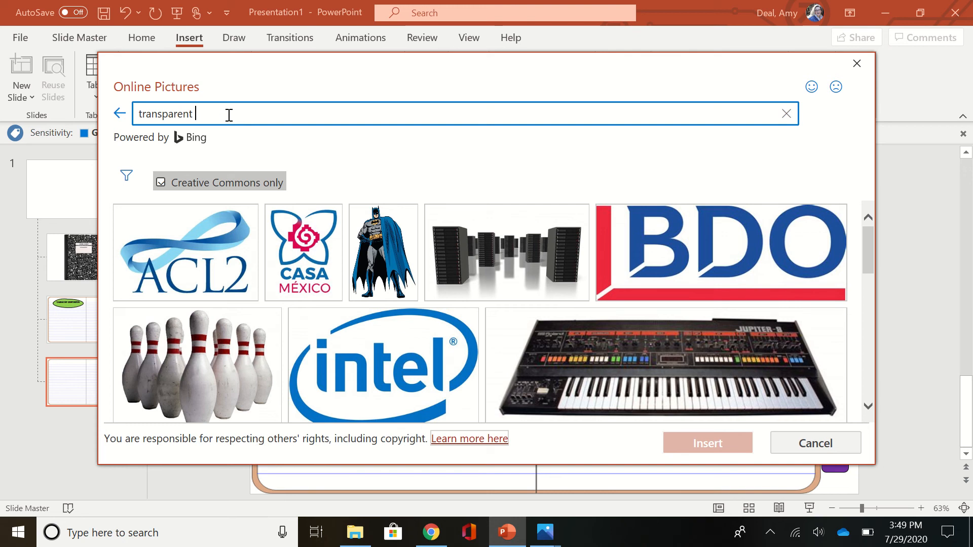
text(forest)
key(Return)
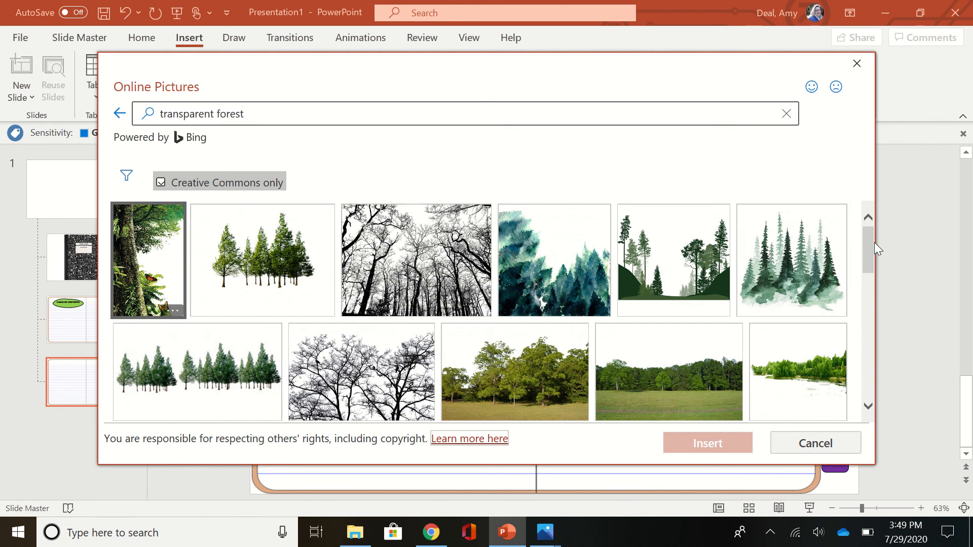
Insert the picture of black bare forest trees and move it to the left edge of the open notebook.
mouse_move(871, 241)
mouse_down()
mouse_move(870, 349)
mouse_move(872, 231)
mouse_up()
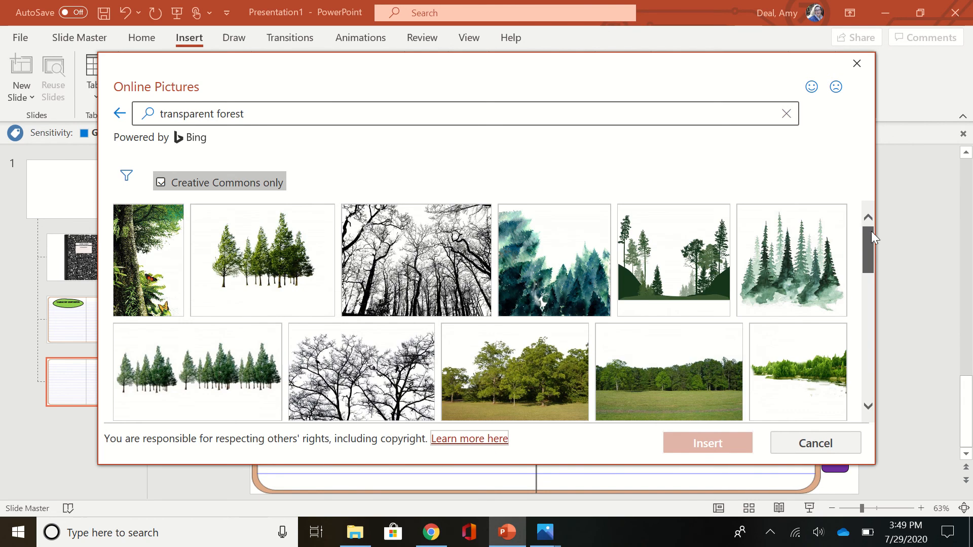
double_click(424, 267)
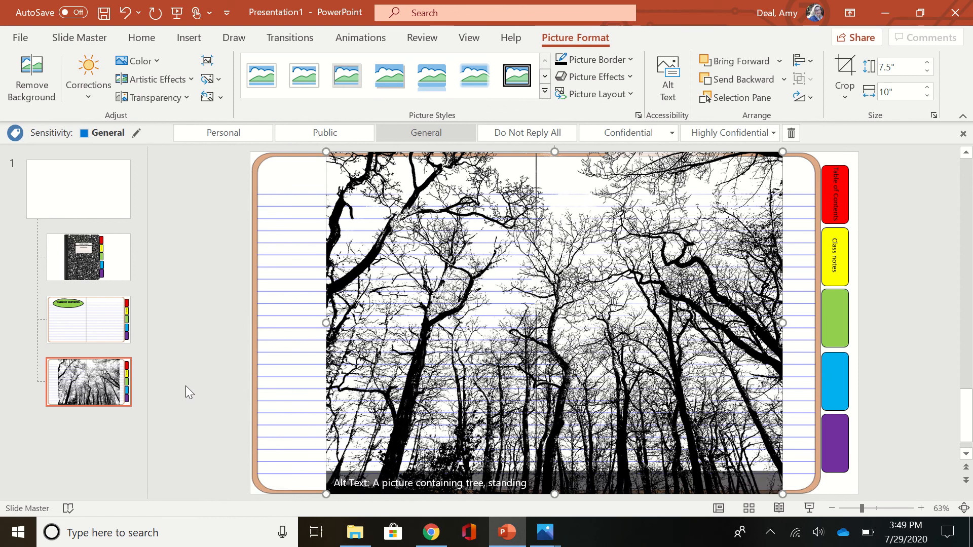
click(185, 385)
click(398, 368)
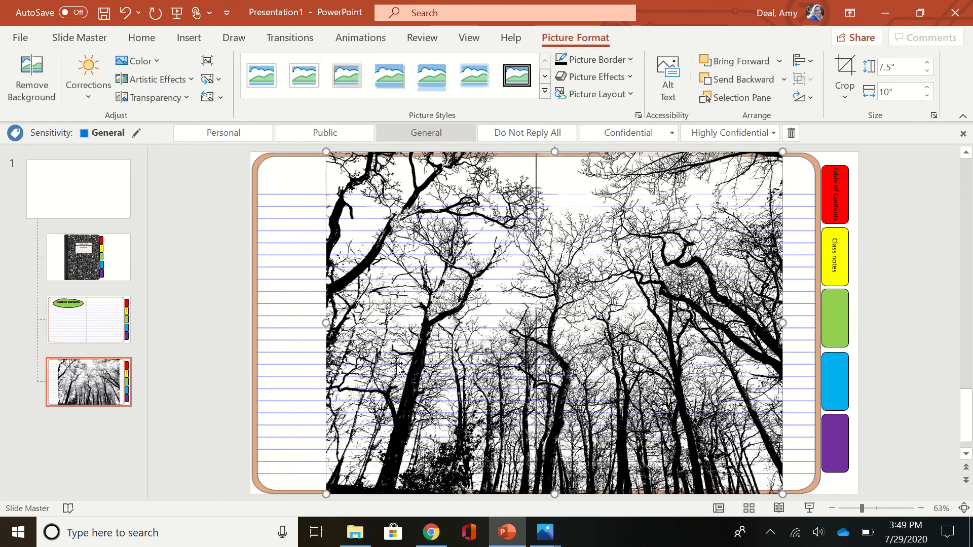
drag(398, 365, 327, 361)
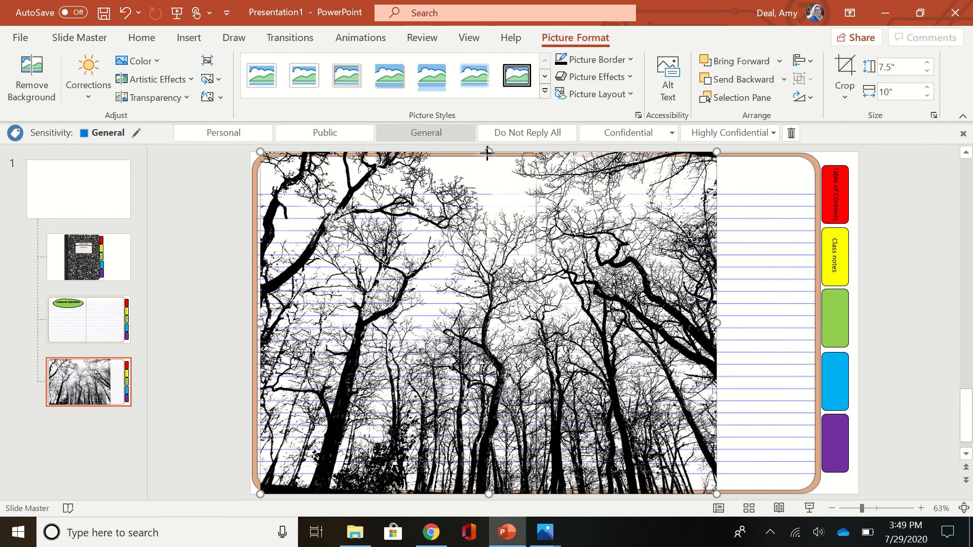
Resize the forest picture to about 7.11" high and 11.77" wide and position it inside the notebook's border.
drag(487, 152, 488, 162)
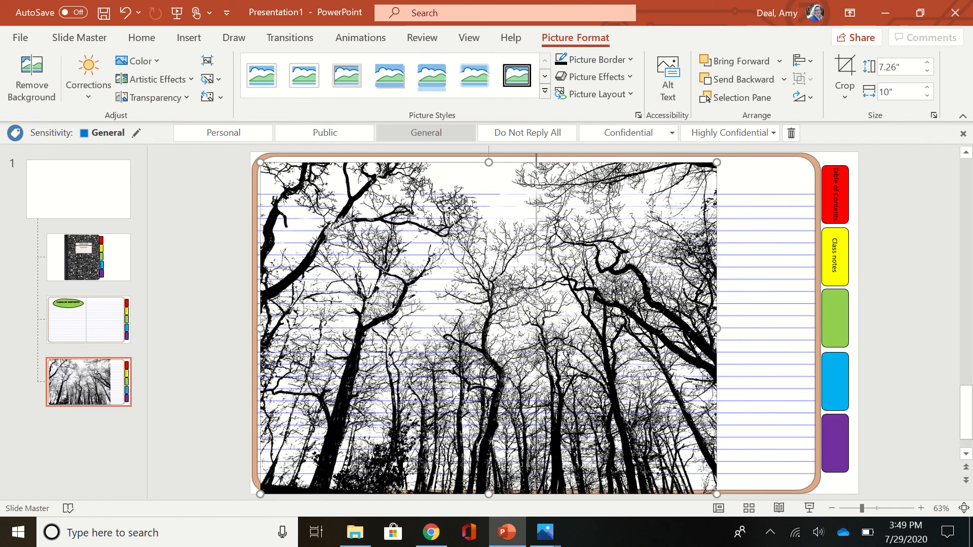
drag(448, 211, 454, 211)
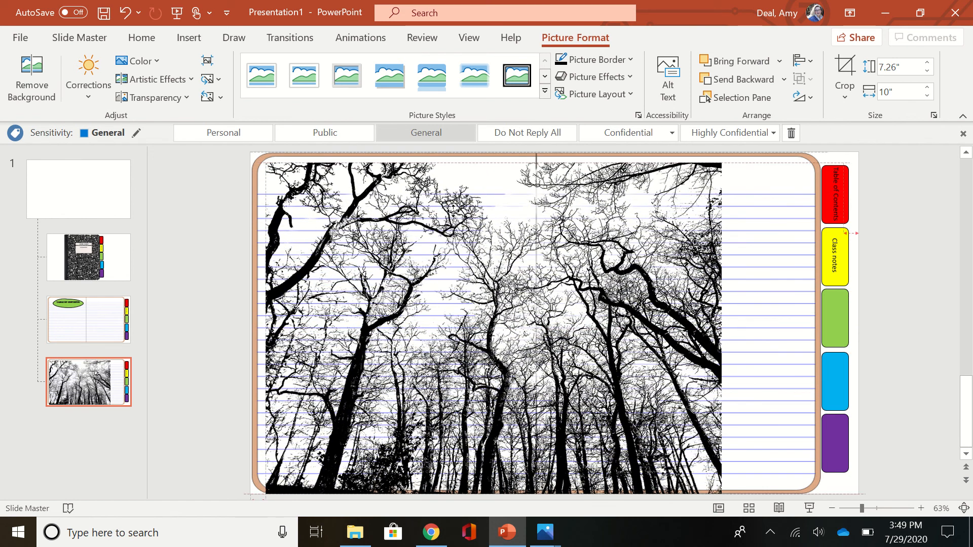
drag(490, 160, 493, 169)
drag(459, 221, 461, 222)
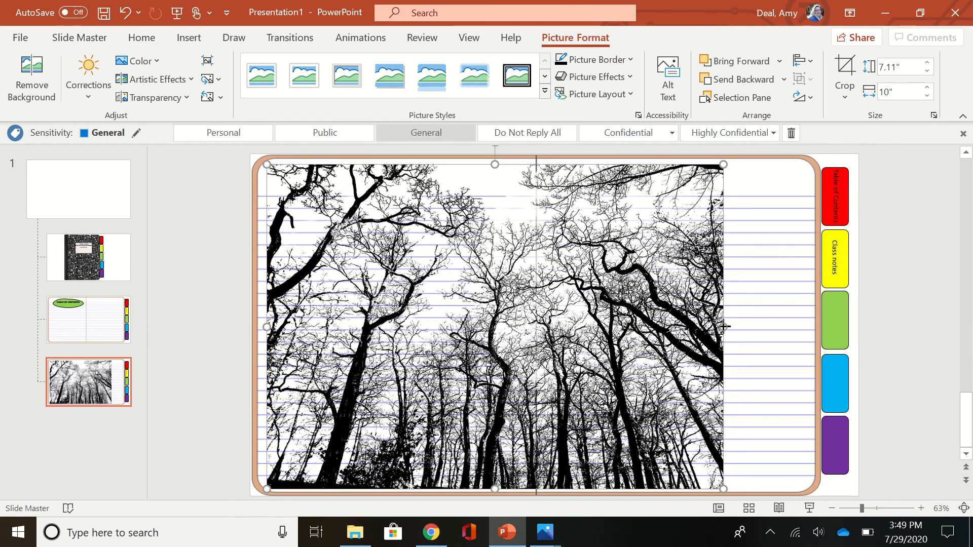
drag(722, 328, 804, 327)
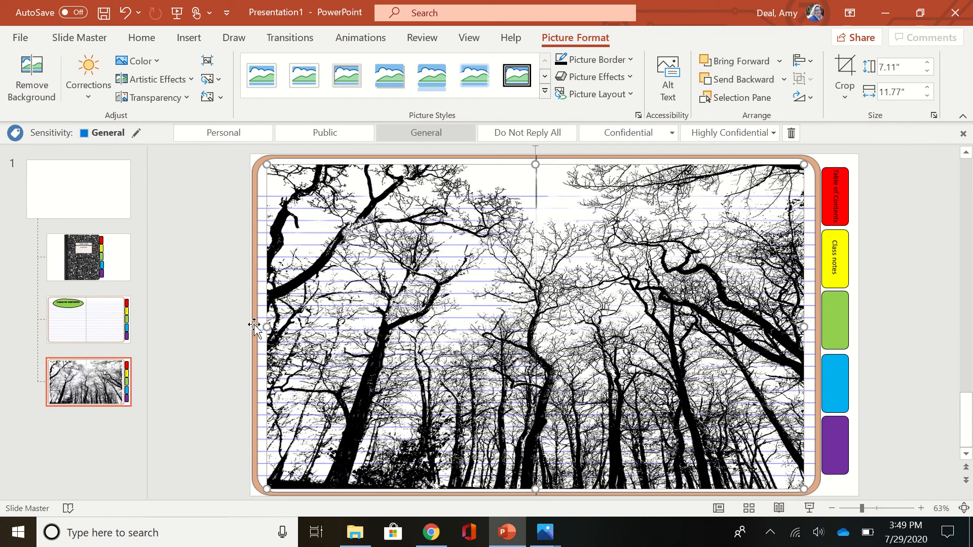
Search the online pictures for "Transparent wolf".
click(187, 39)
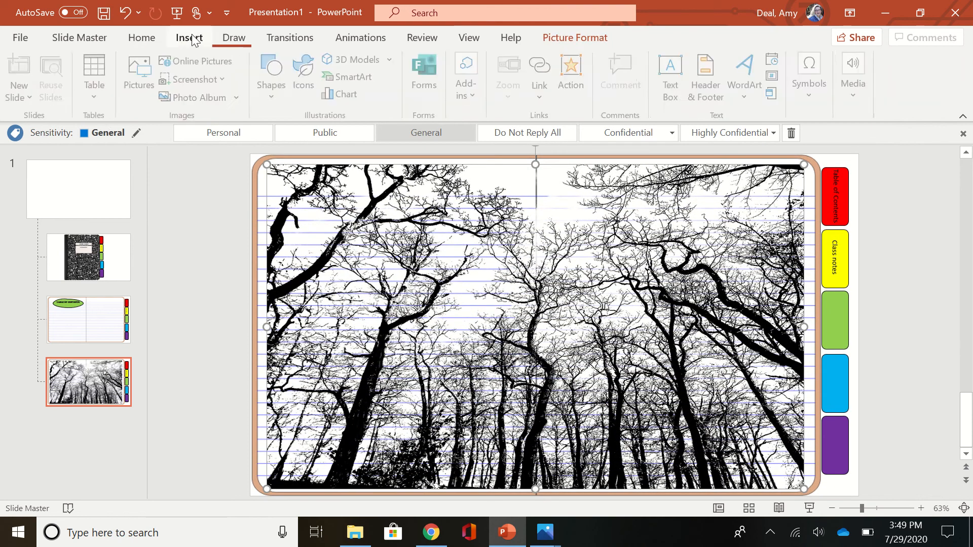
click(192, 61)
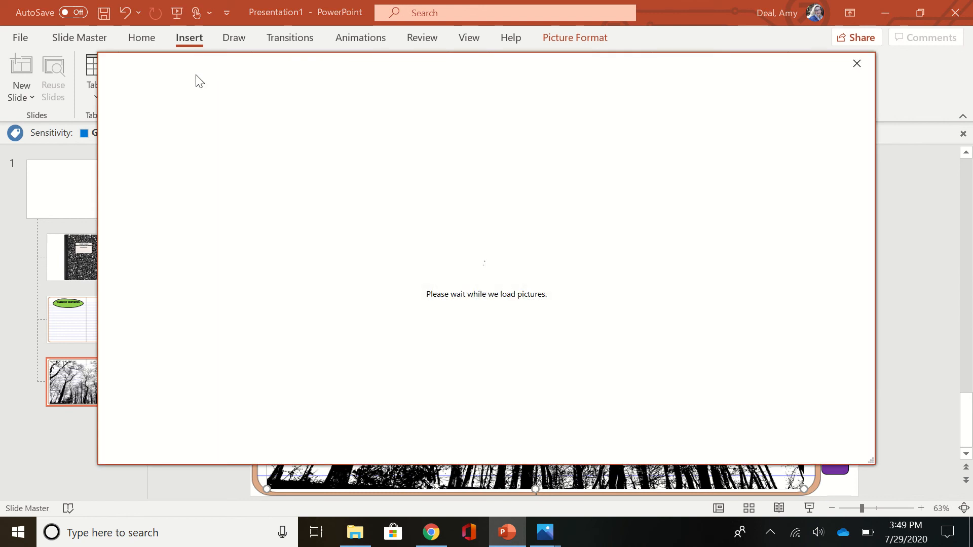
text(T)
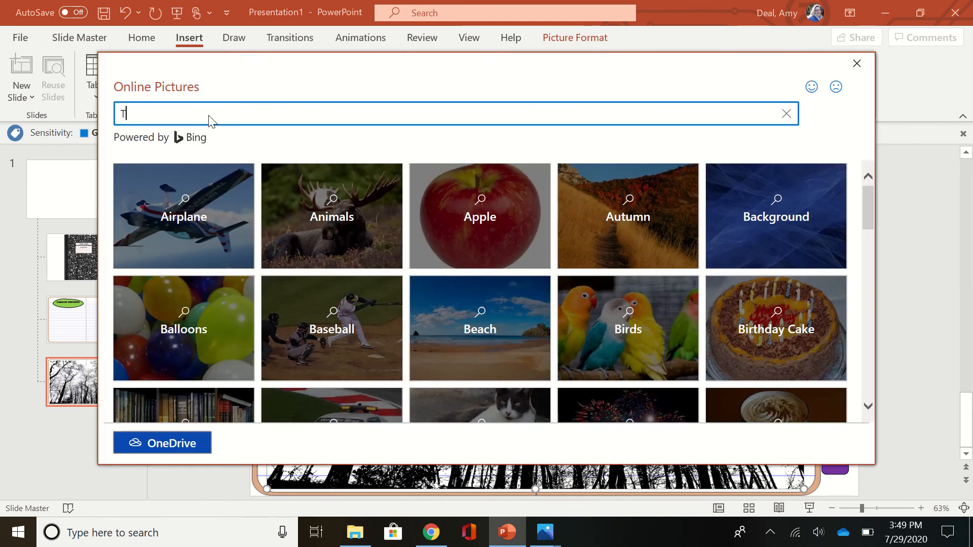
text(ransparent )
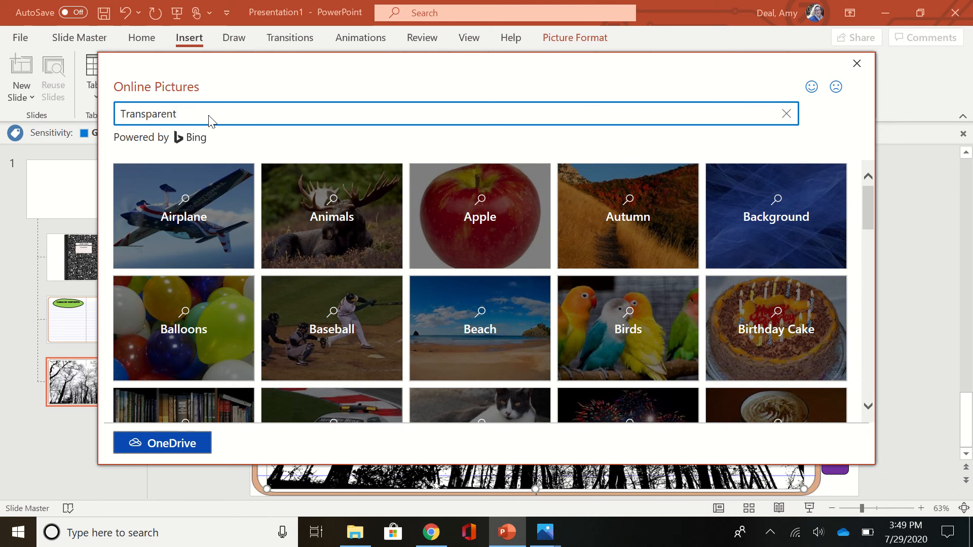
text(wolf)
key(Return)
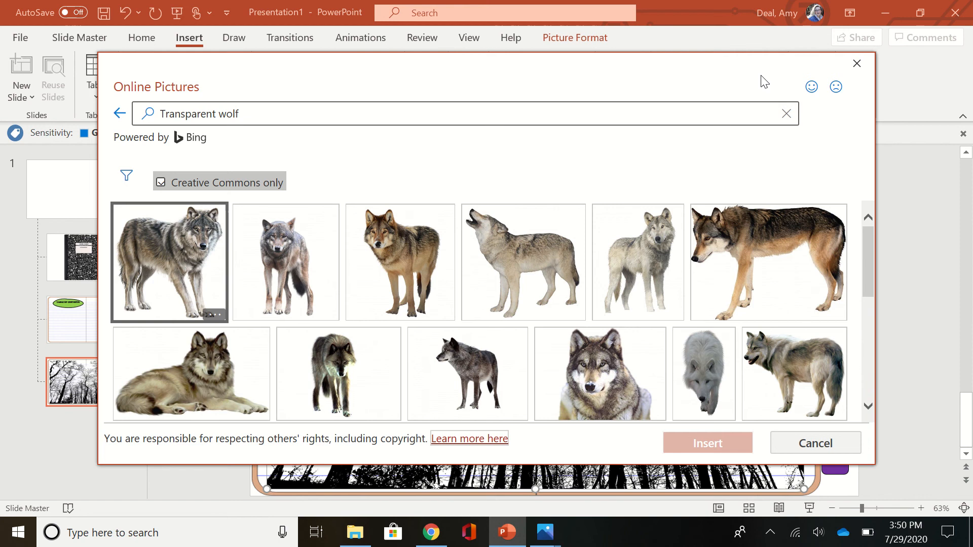
Browse the wolf pictures and try to insert the leaping black wolf with its mouth open.
drag(864, 239, 869, 345)
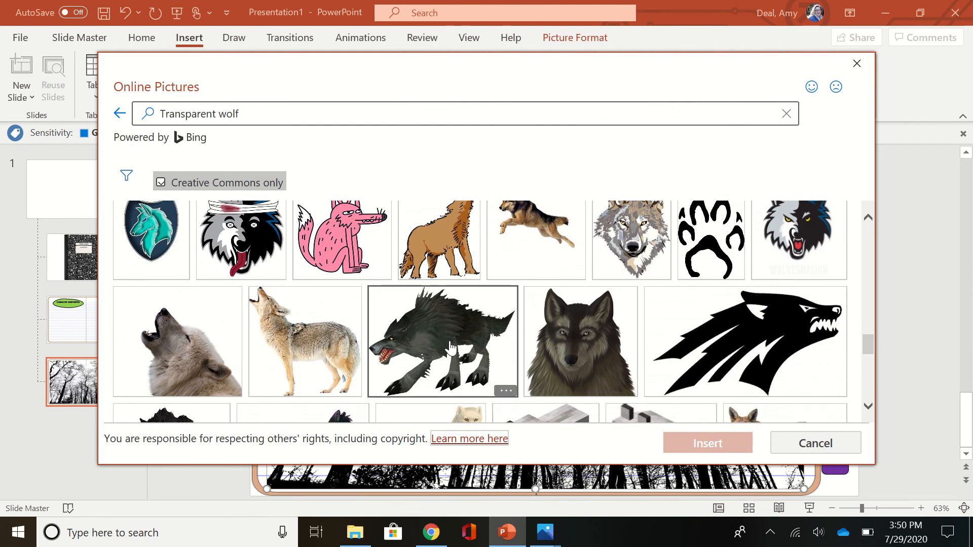
drag(874, 337, 869, 396)
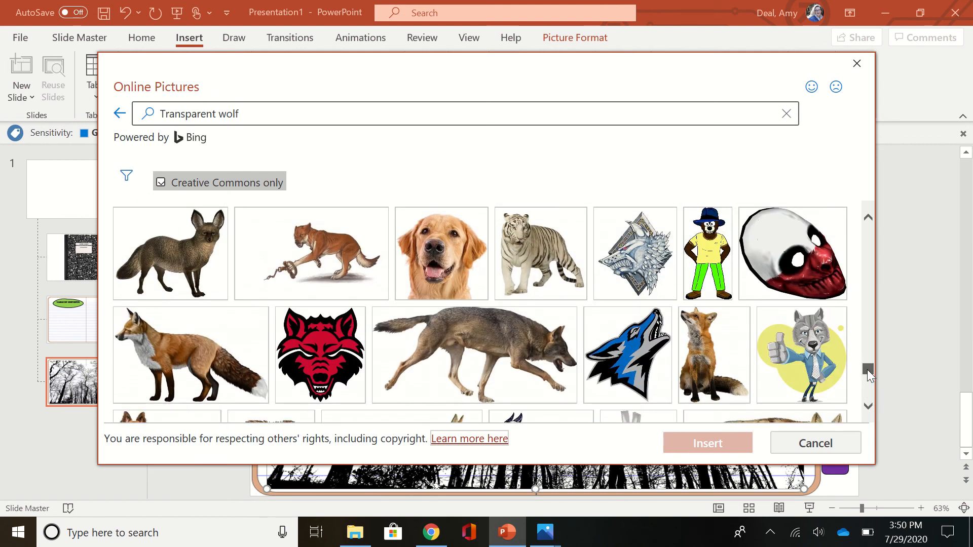
drag(867, 369, 872, 319)
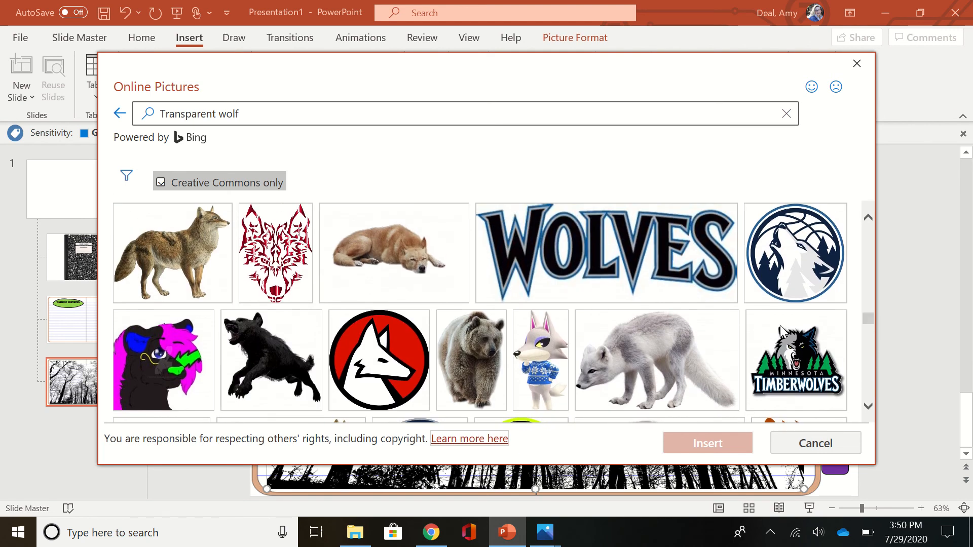
double_click(262, 361)
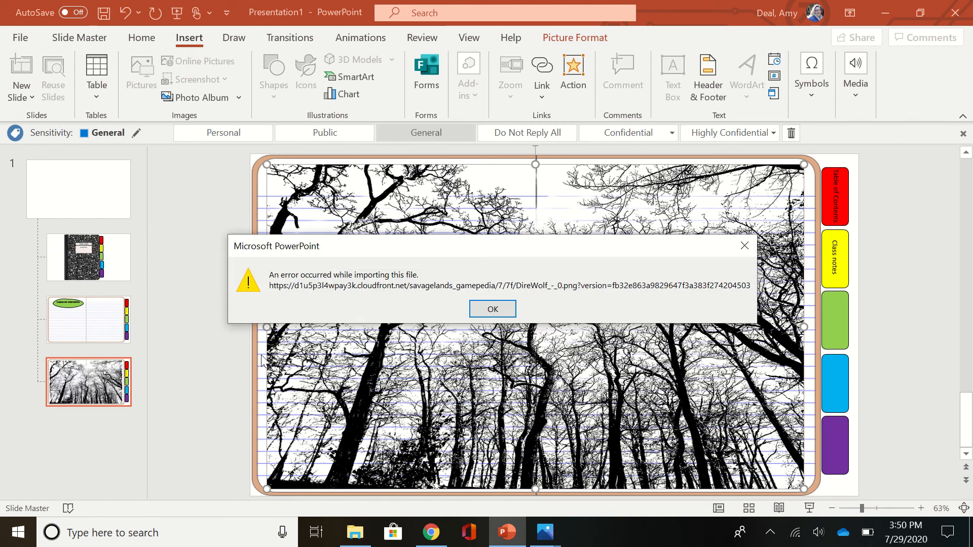
click(494, 311)
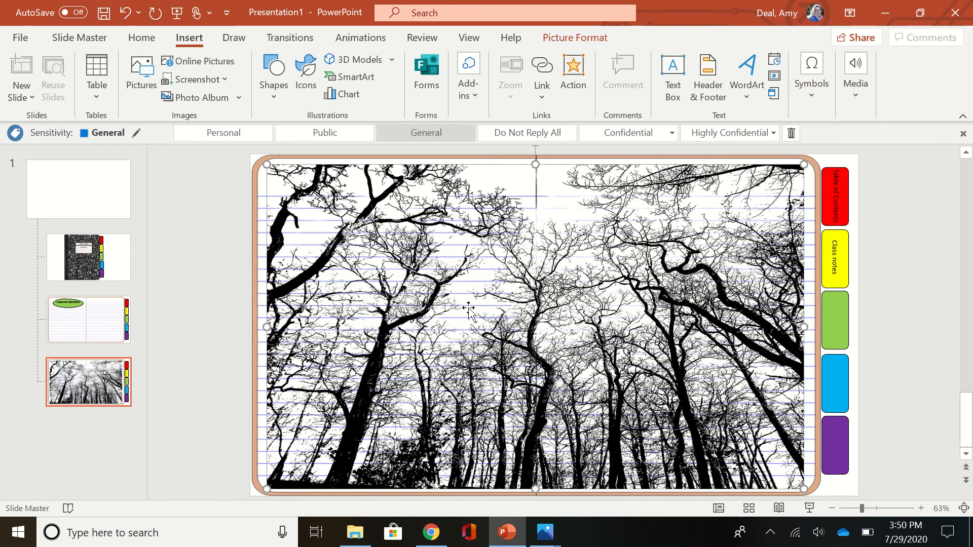
Reopen the online pictures and run the "transparent wolf" search again.
click(204, 59)
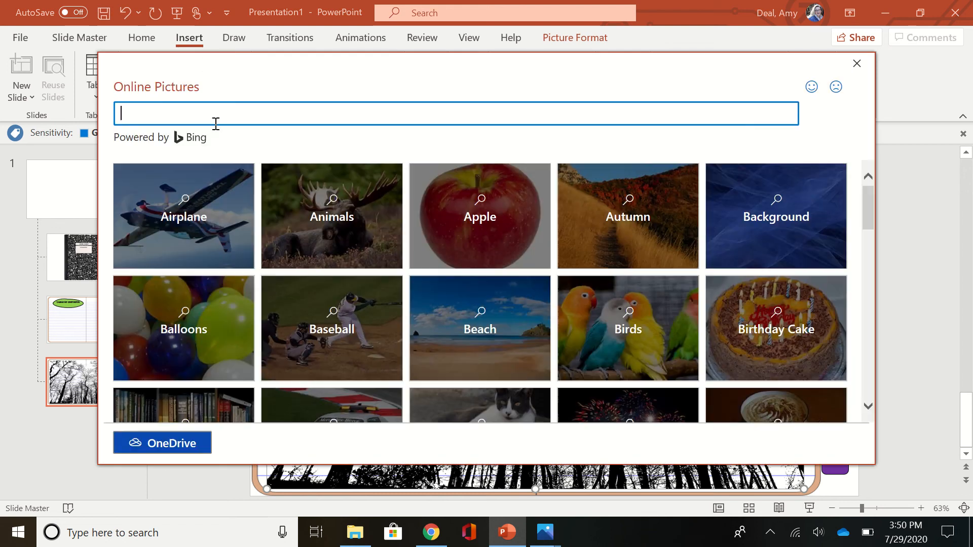
text(transparent worl)
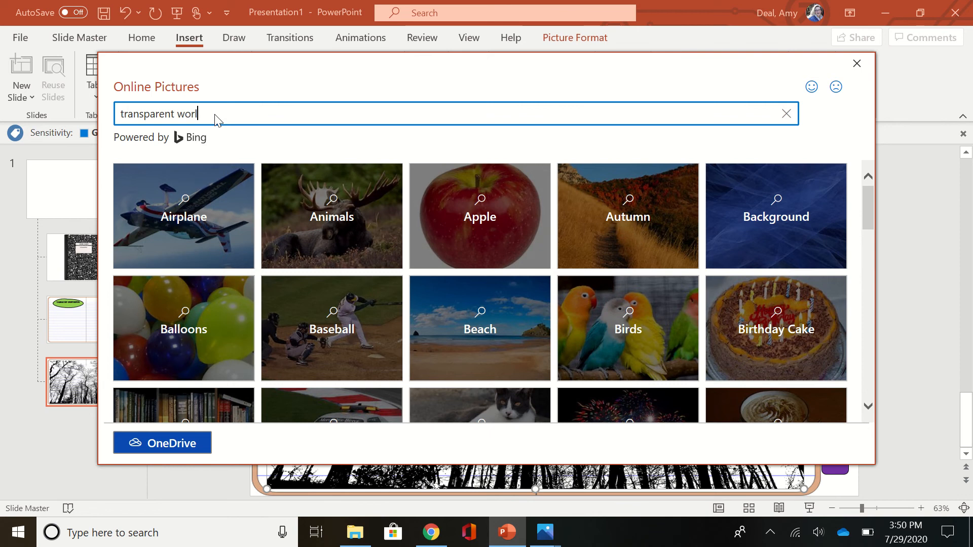
key(BackSpace)
text(lf)
key(Return)
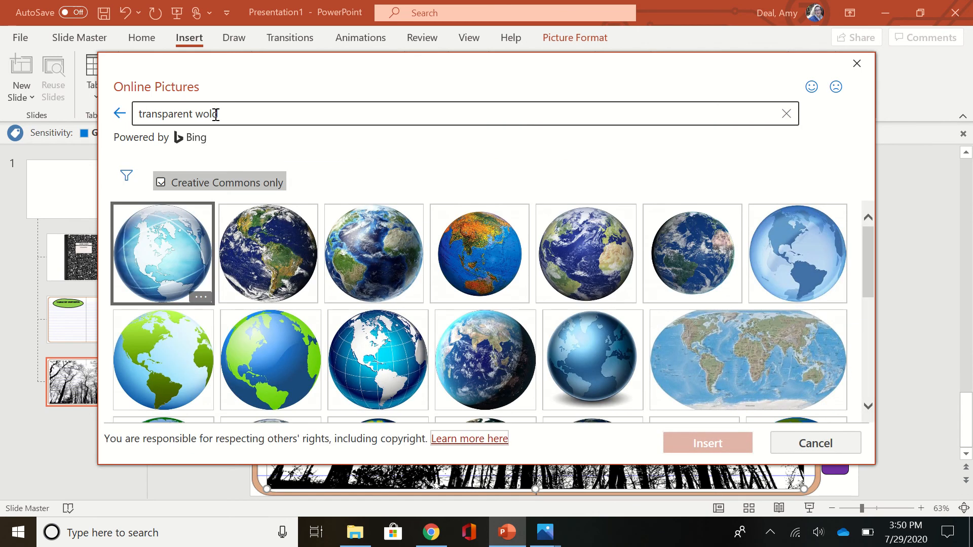
click(227, 115)
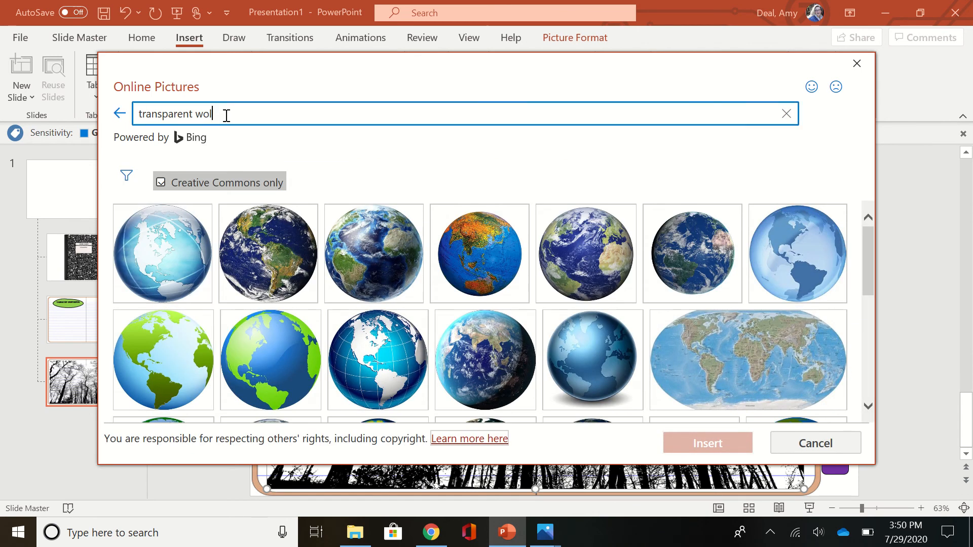
key(Return)
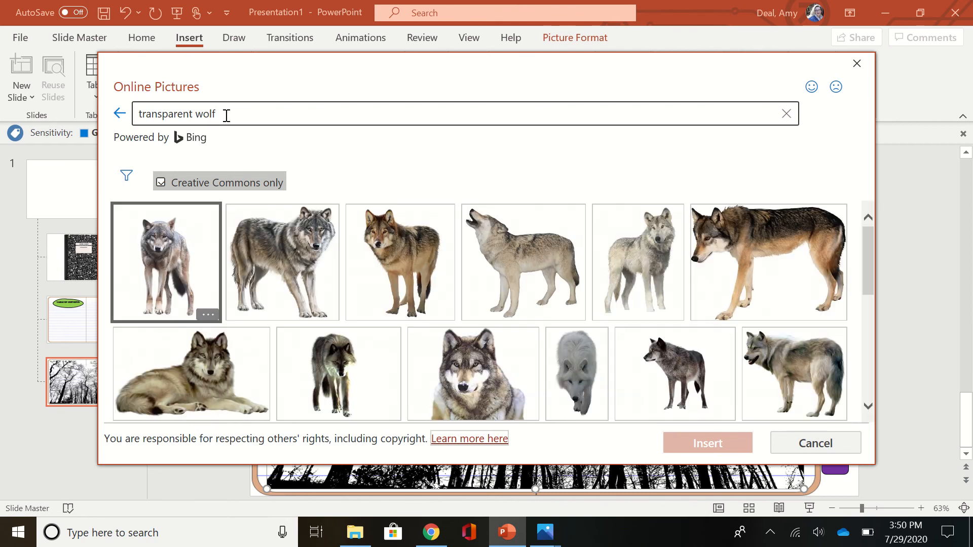
Insert the snarling dark wolf with red mouth, shrink it to about 3.53" wide, and move it onto the notebook's side tabs.
drag(871, 250, 875, 321)
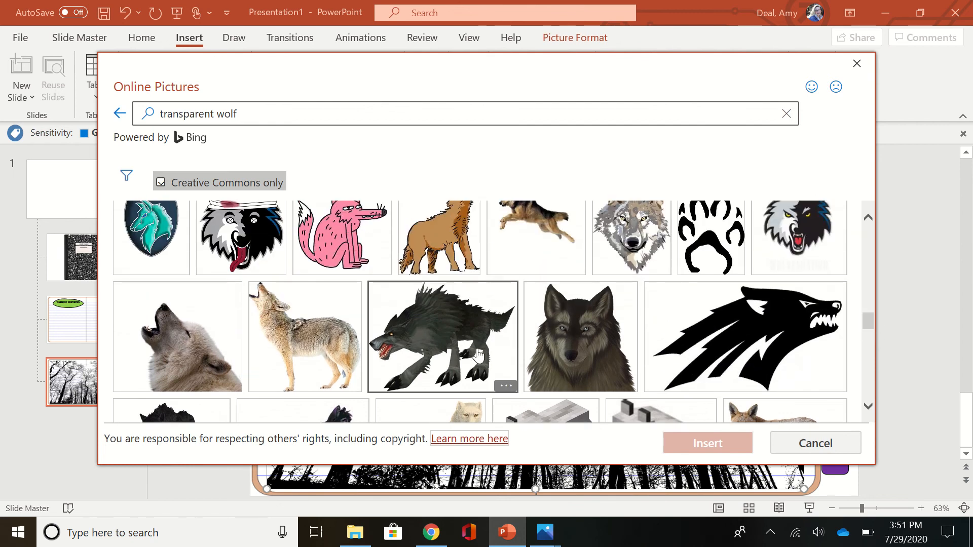
double_click(459, 347)
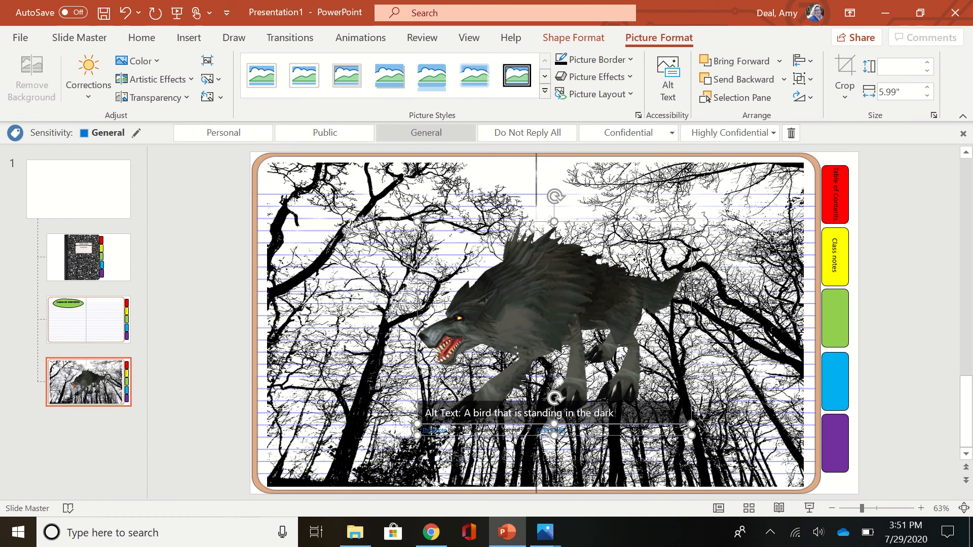
drag(692, 221, 594, 301)
drag(499, 364, 864, 310)
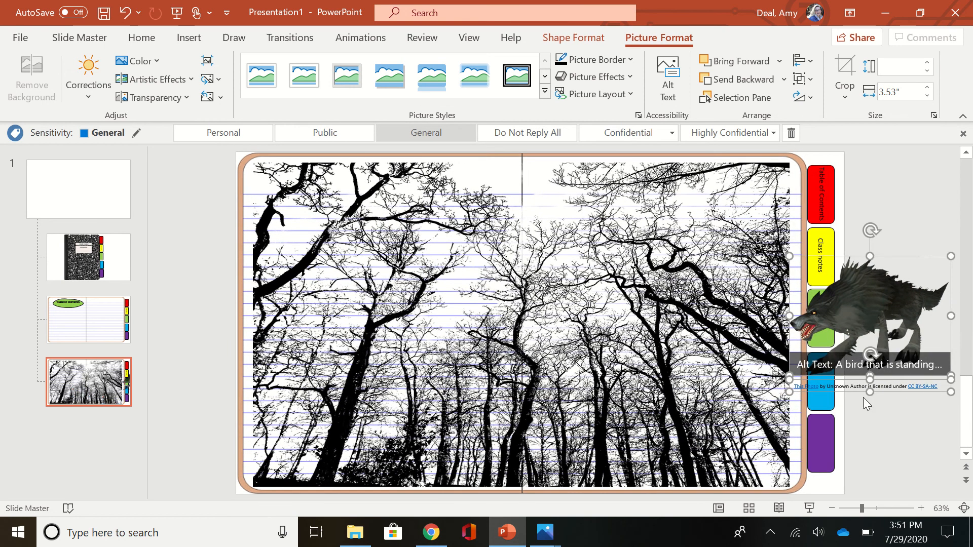
Delete the photo credit caption beneath the wolf and shift the wolf slightly lower over the side tabs.
click(896, 417)
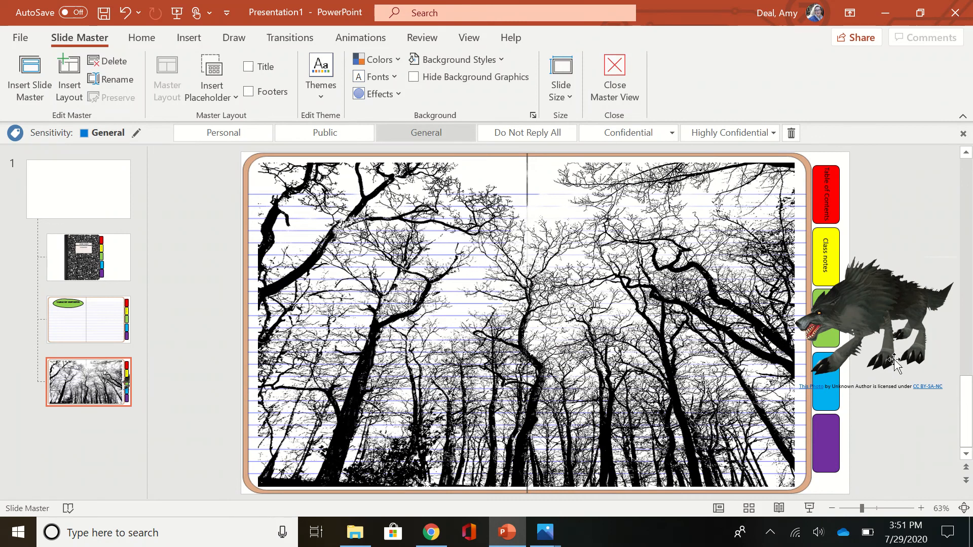
click(890, 391)
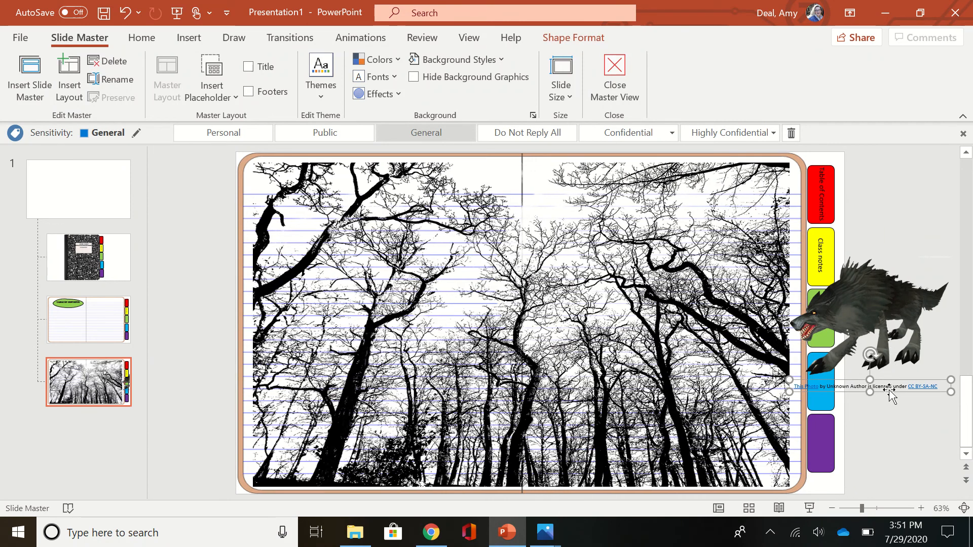
key(Delete)
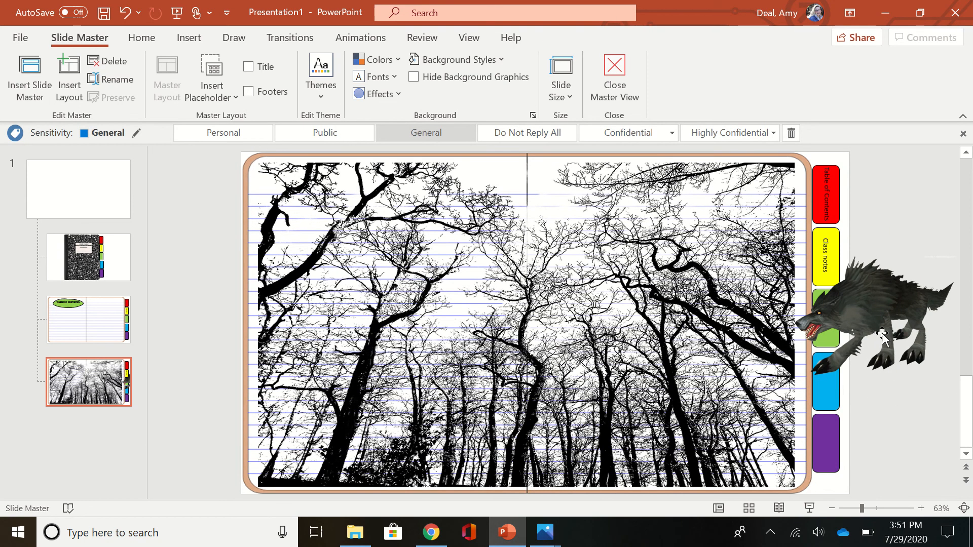
click(880, 329)
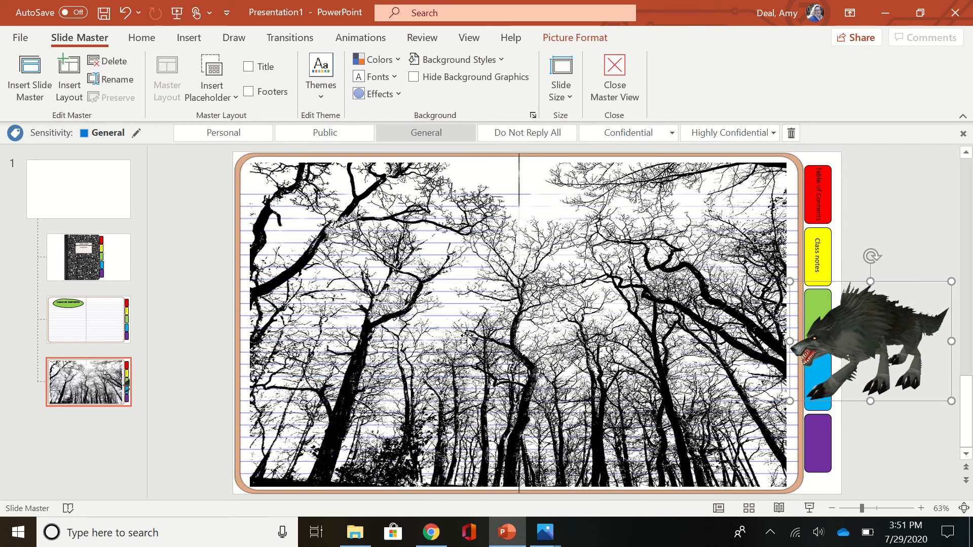
Draw a rounded rectangle about 11.24" wide and 6.64" high over the forest picture and fill it with light gray.
click(189, 39)
click(279, 84)
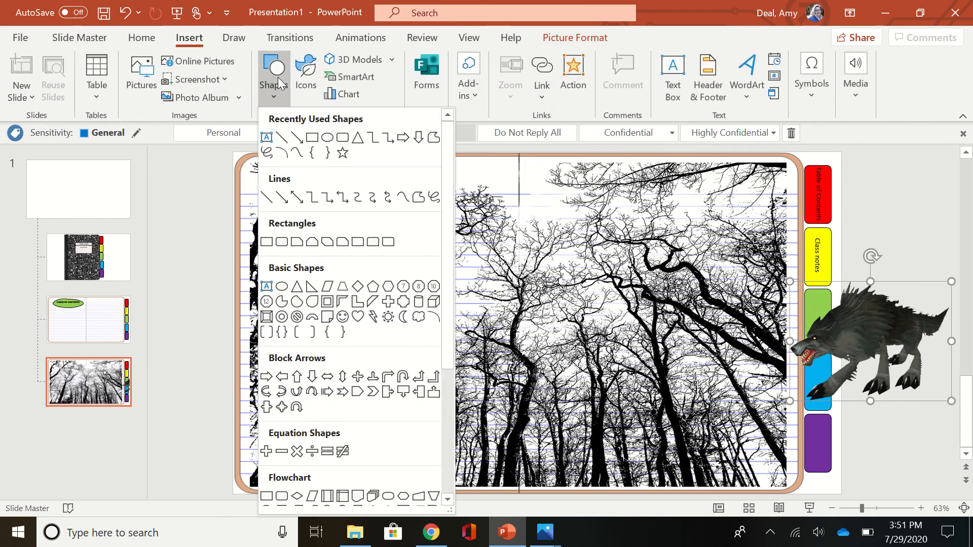
click(342, 140)
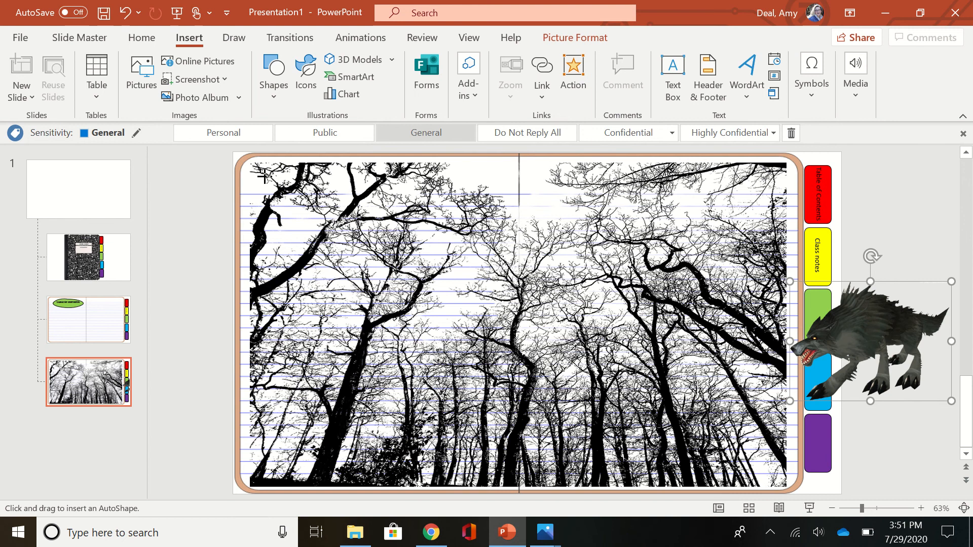
drag(265, 175, 692, 418)
drag(772, 460, 775, 480)
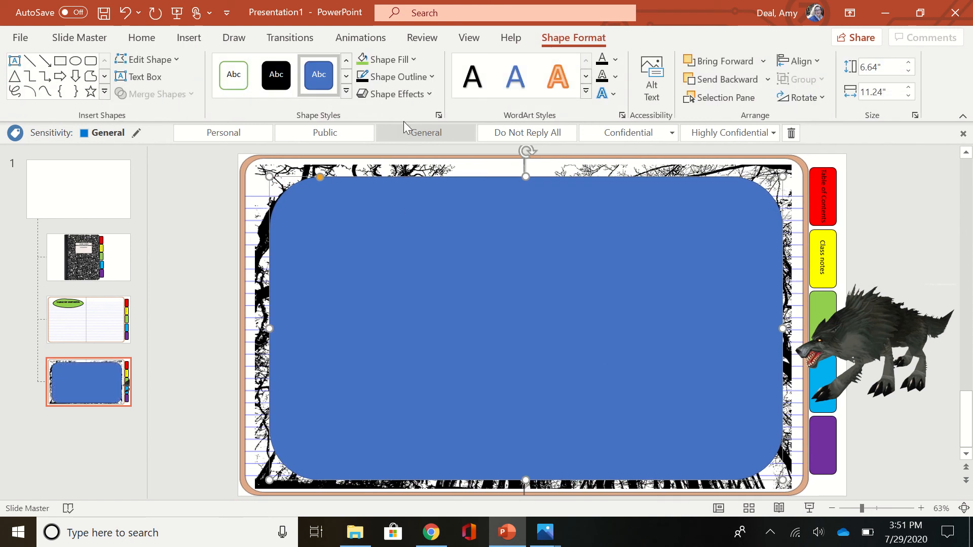
click(398, 59)
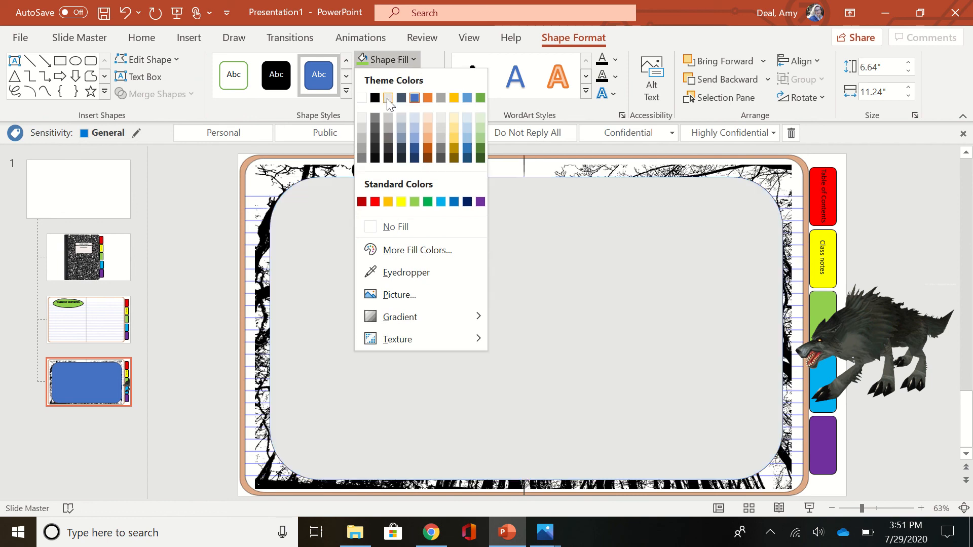
click(387, 98)
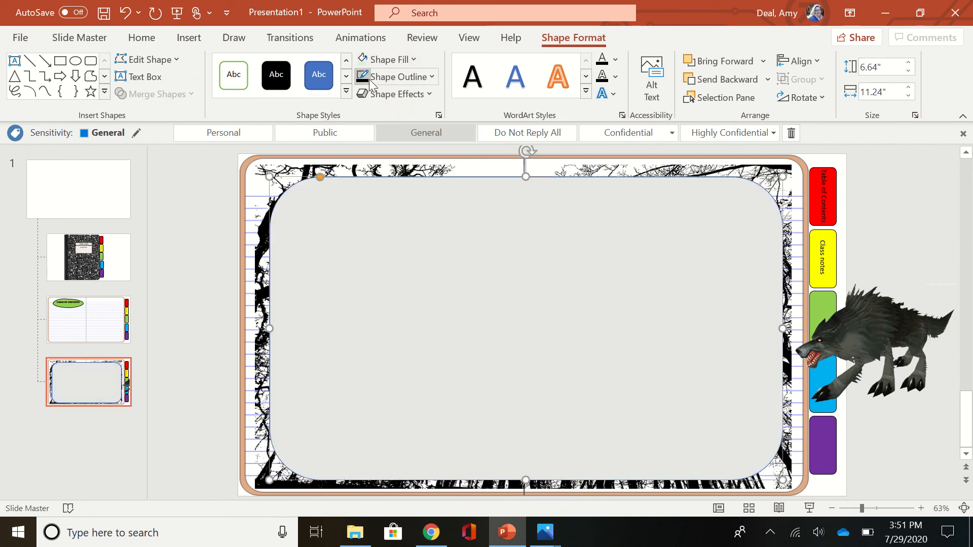
Give the rounded rectangle over the forest picture the waviest sketched outline style.
click(380, 77)
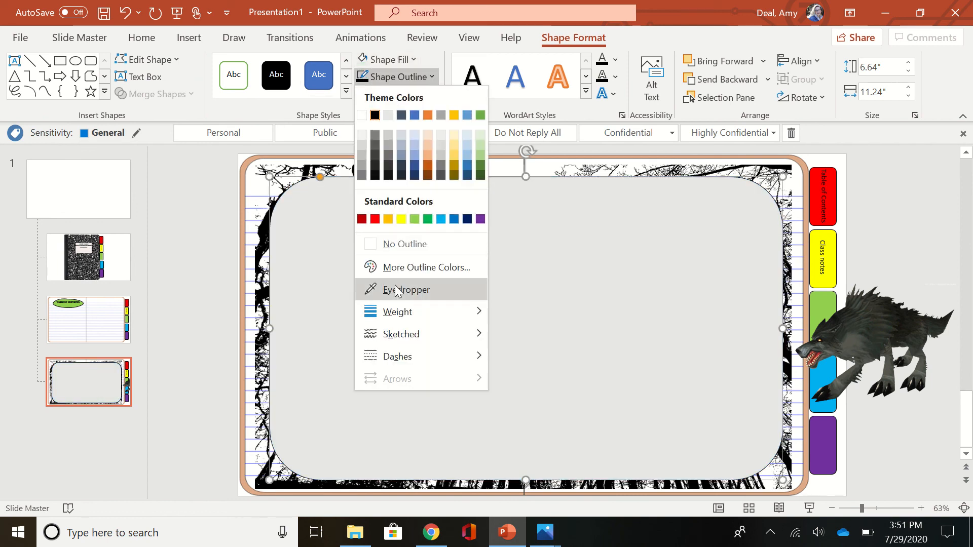
mouse_move(466, 334)
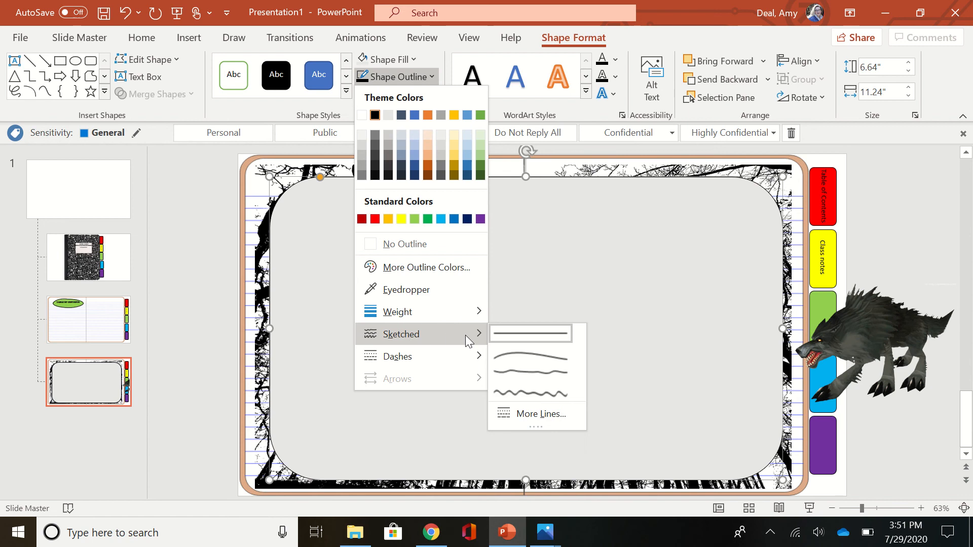
click(517, 391)
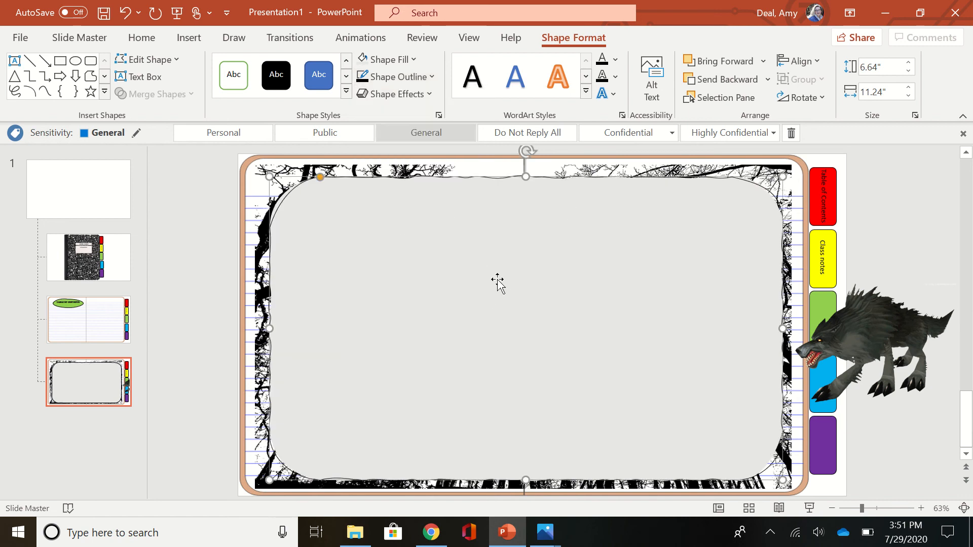
Set the rounded rectangle's solid fill to 18% transparency so the forest shows through.
click(396, 61)
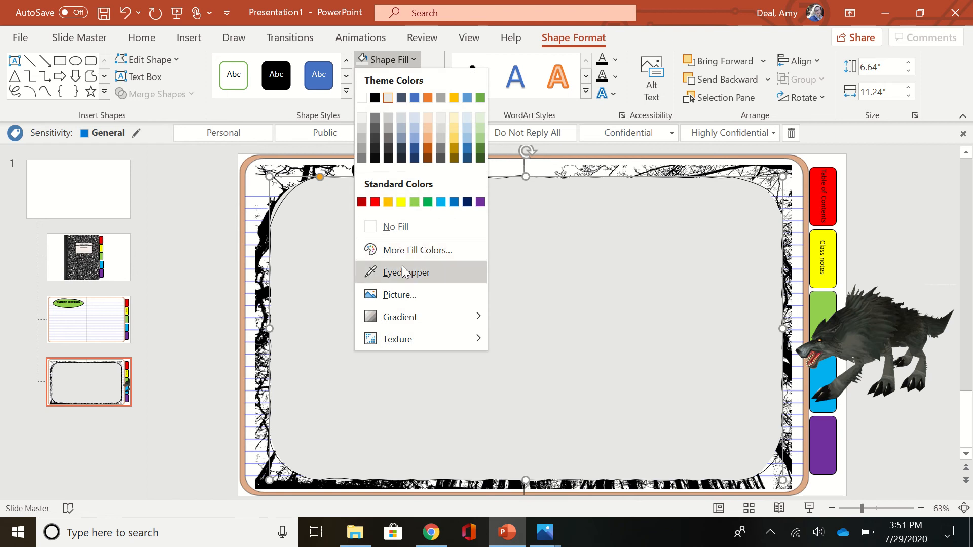
mouse_move(412, 312)
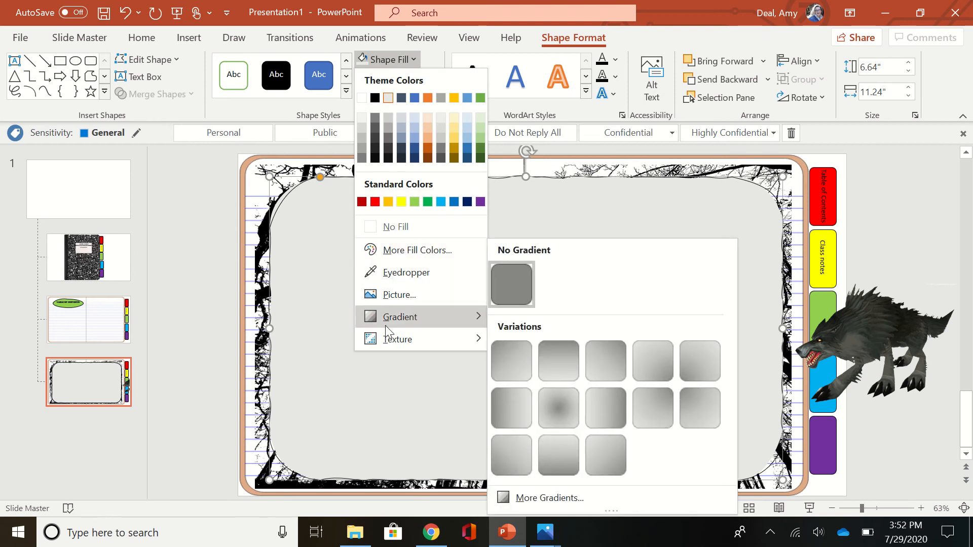
click(535, 499)
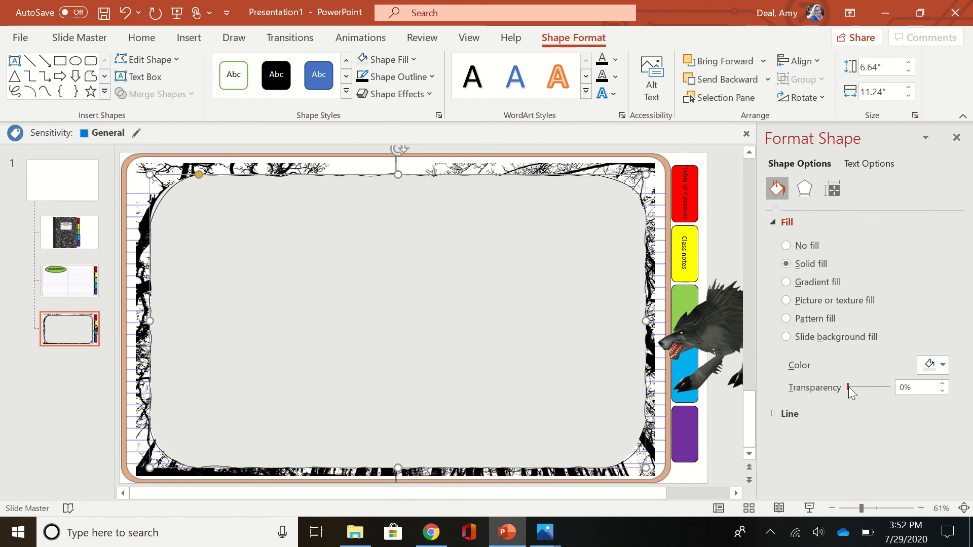
drag(851, 387, 855, 387)
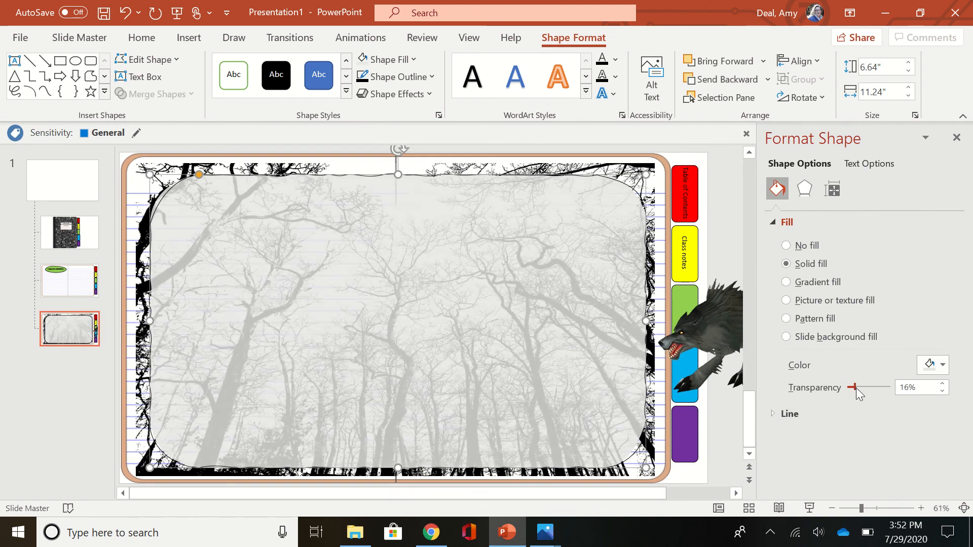
drag(856, 388, 857, 388)
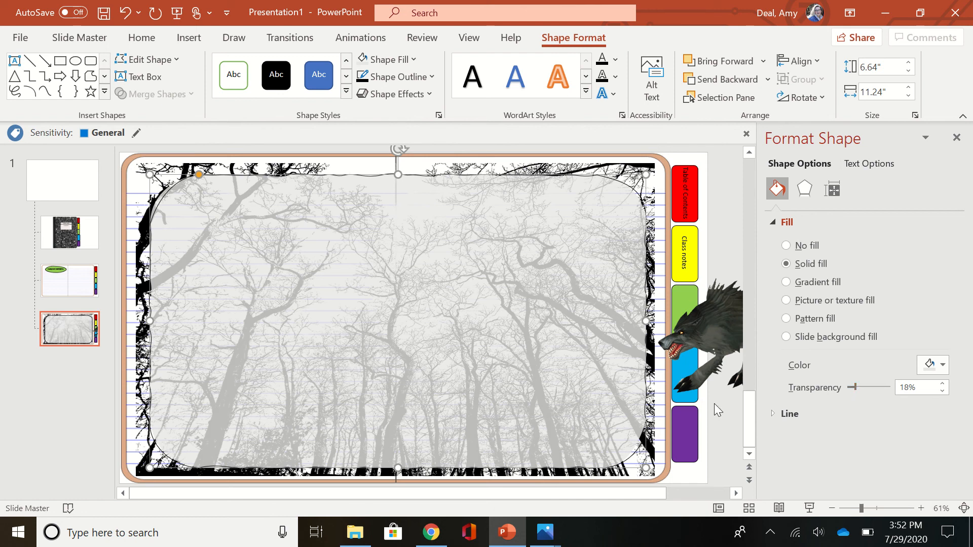
click(958, 139)
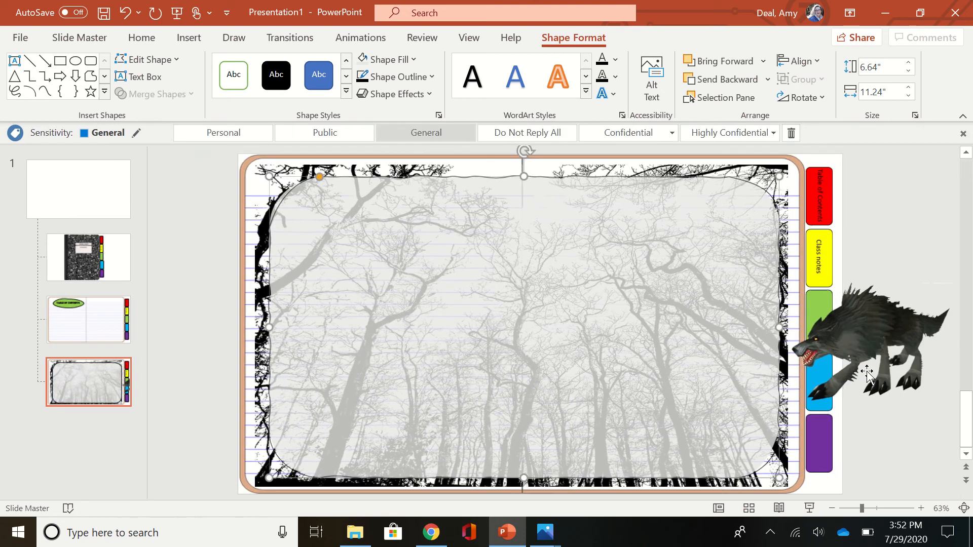
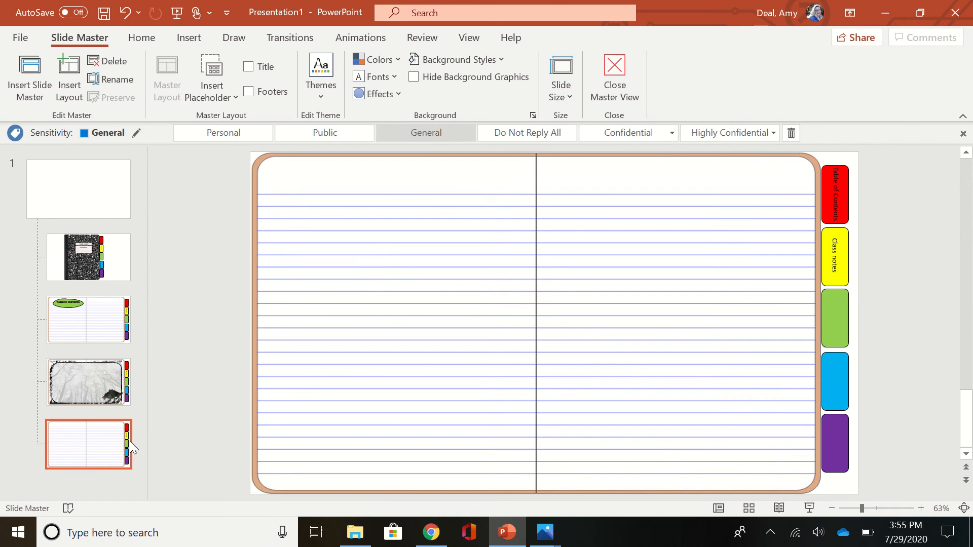
Duplicate the blank lined notebook layout at the end of the slide master and select the original.
right_click(130, 441)
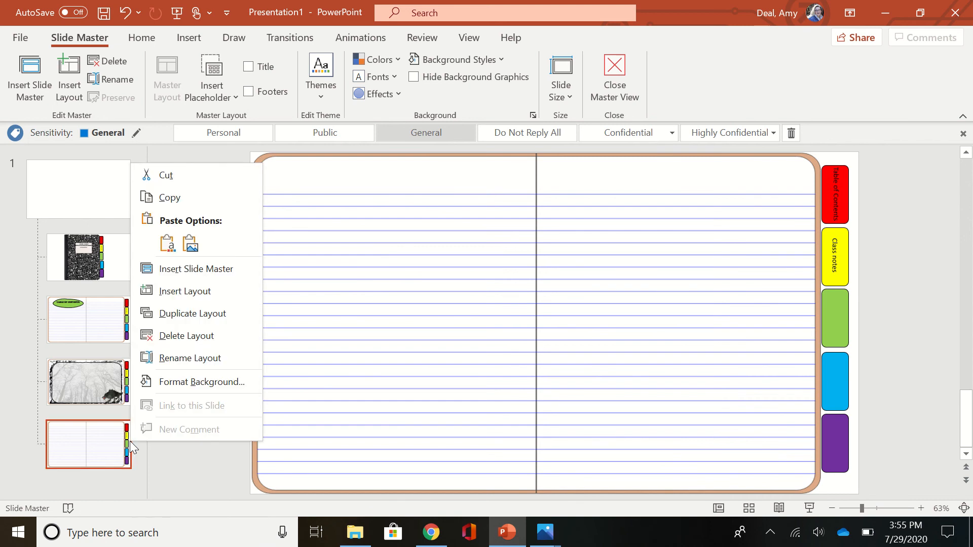
click(185, 317)
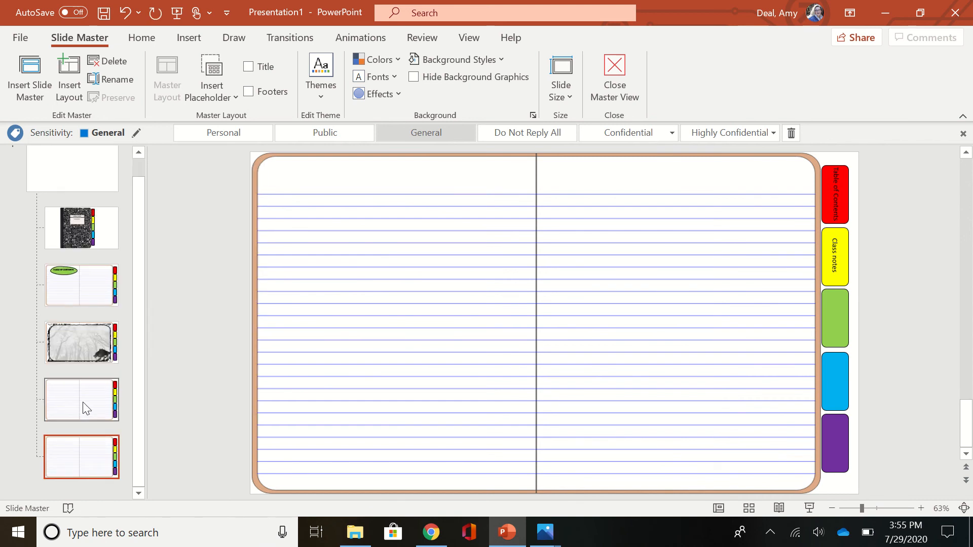
click(85, 407)
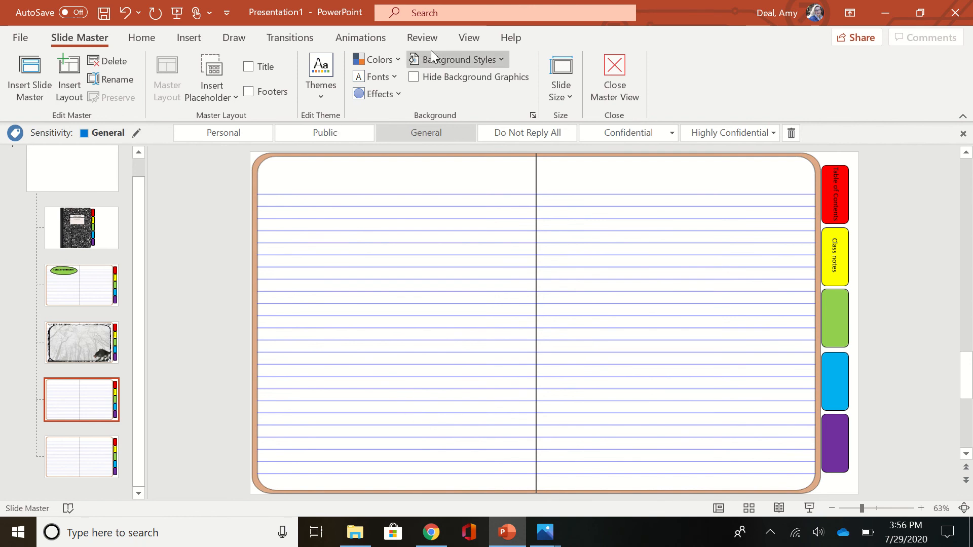
Return to the normal view and add a new slide after slide 3 using the blank lined 3_Title Slide layout.
click(469, 41)
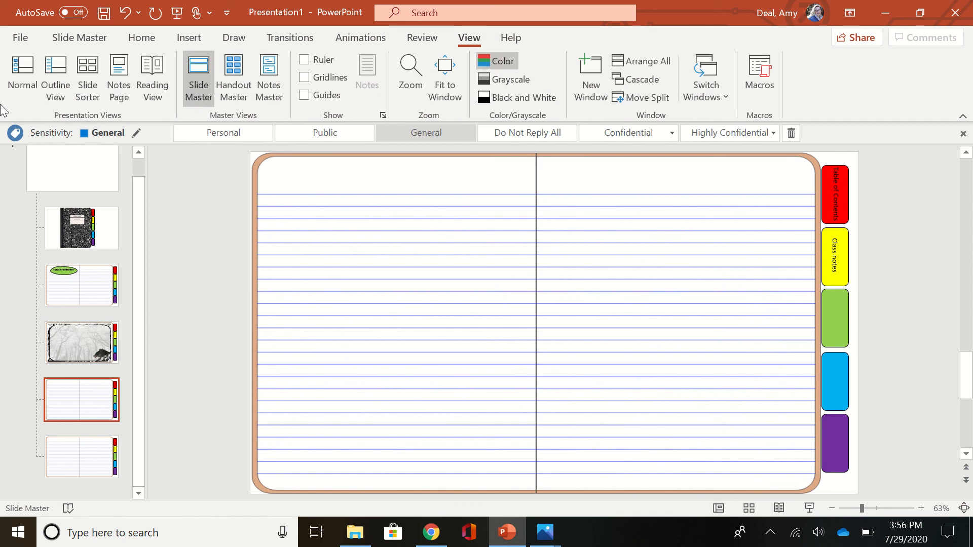
click(21, 80)
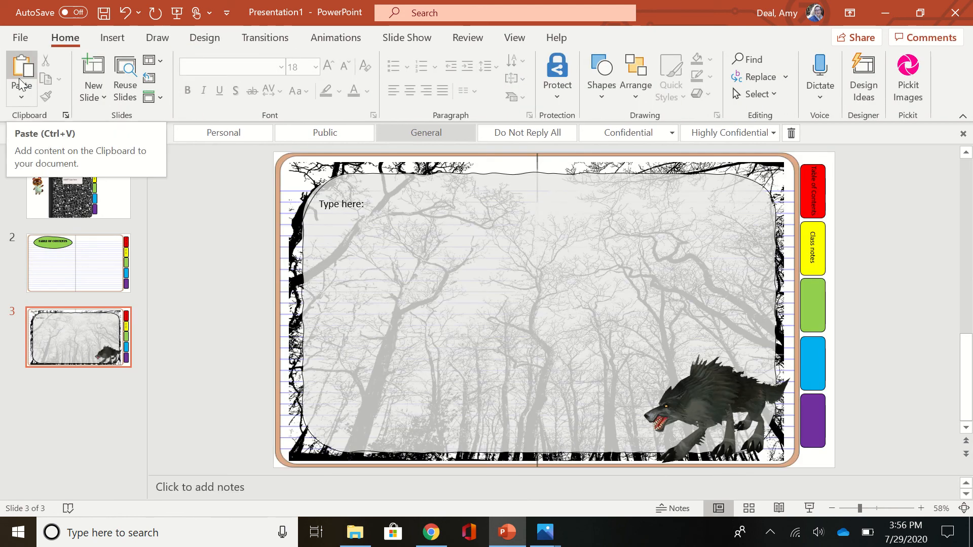
click(108, 40)
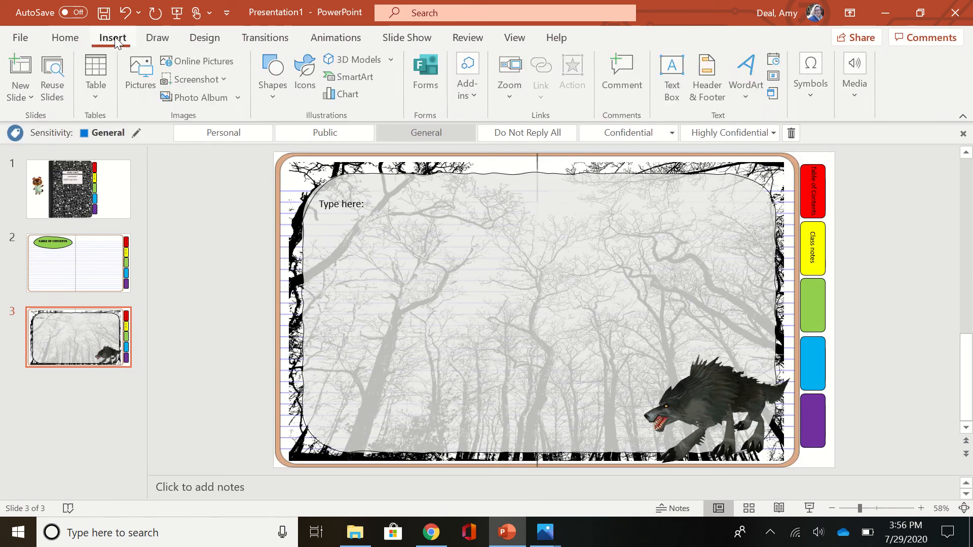
click(21, 96)
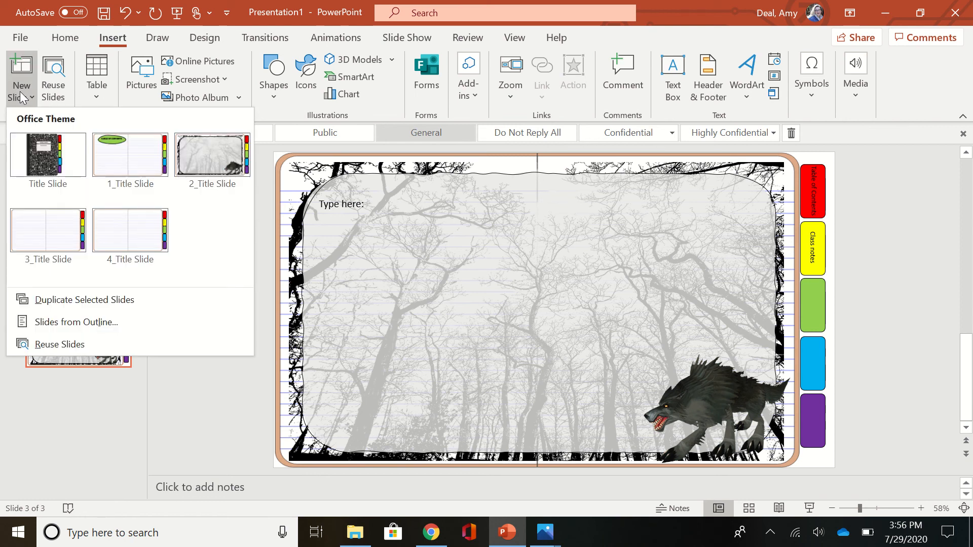
click(46, 228)
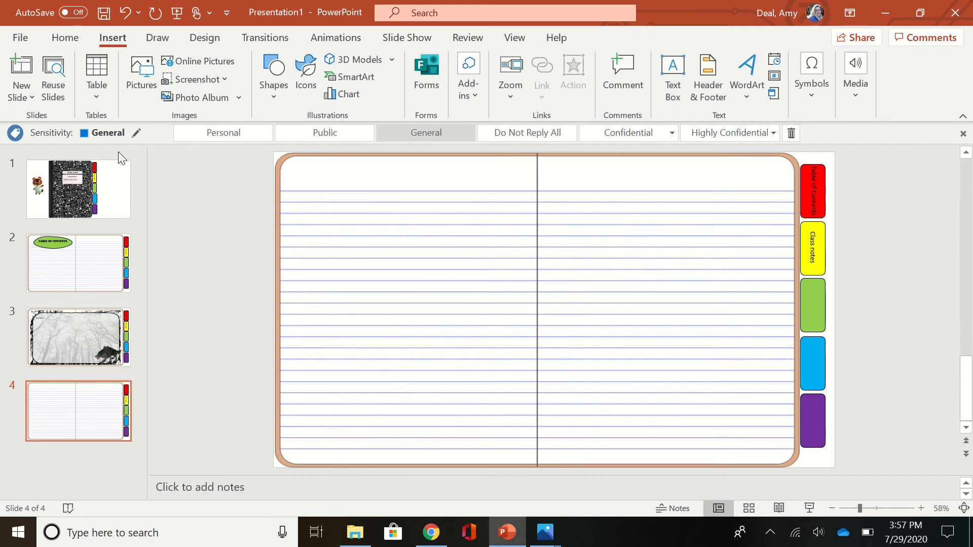
Search the online pictures for "transparent paper pocket" to illustrate slide 4.
click(522, 40)
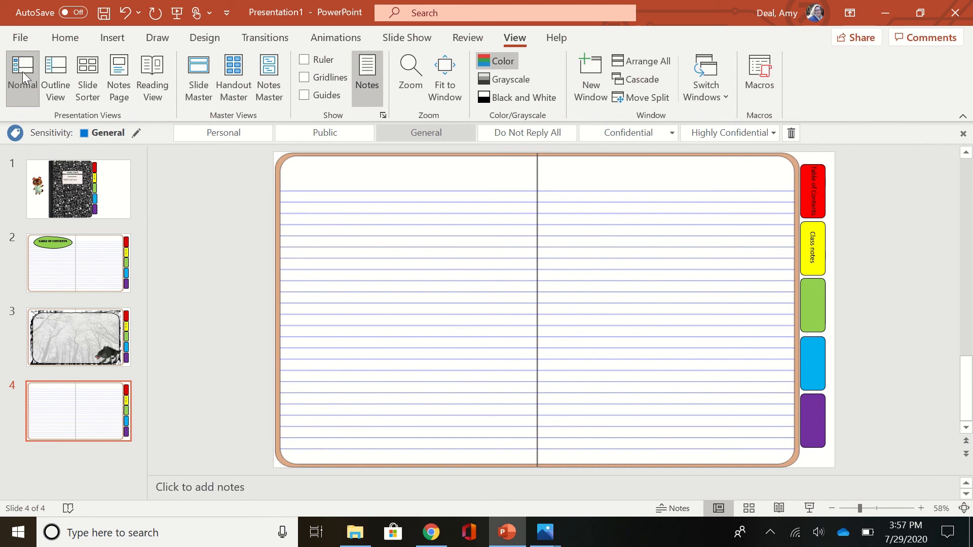
click(112, 38)
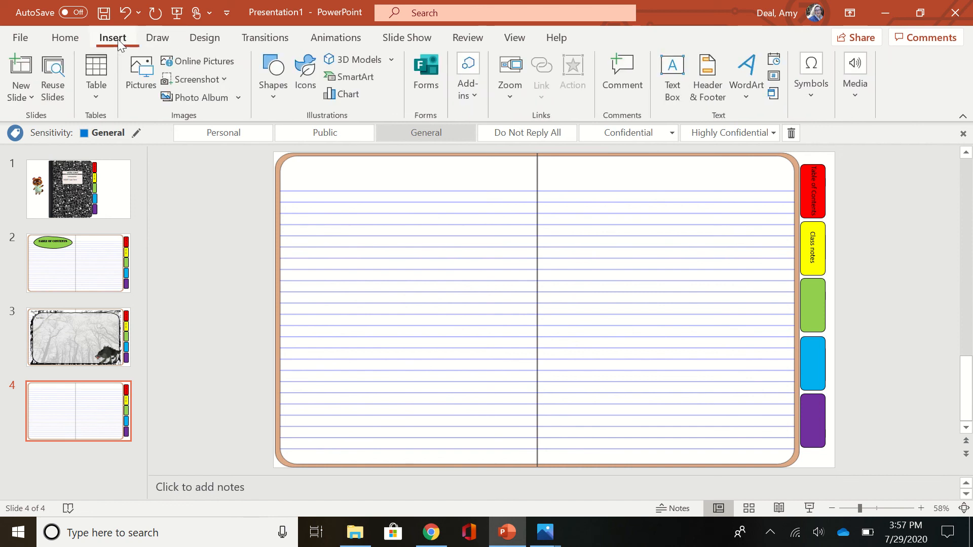
click(195, 61)
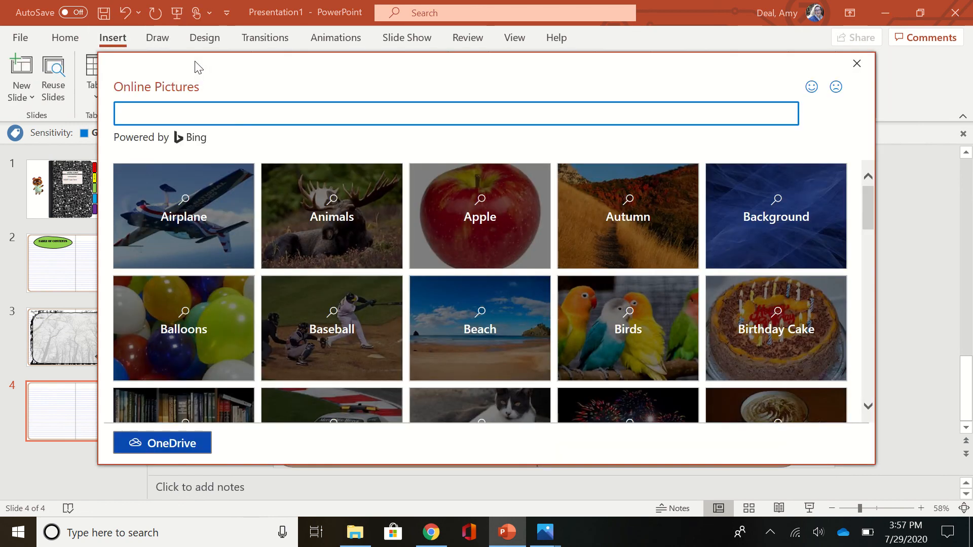
text(transparent )
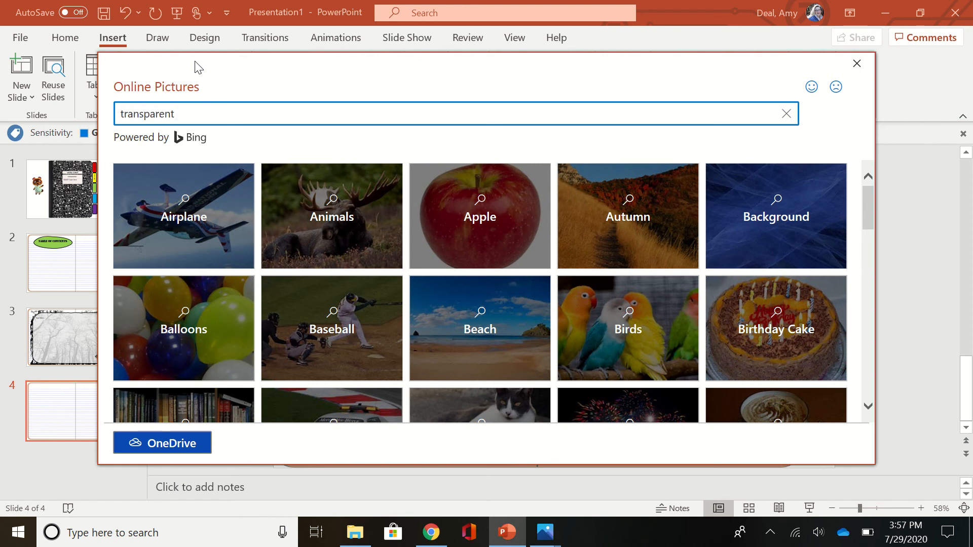
text(paper pocket)
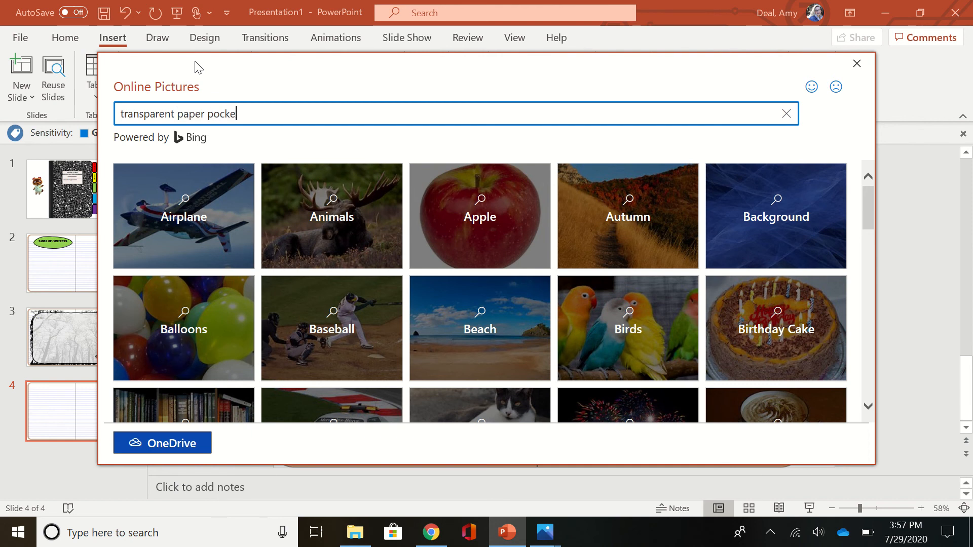
key(Return)
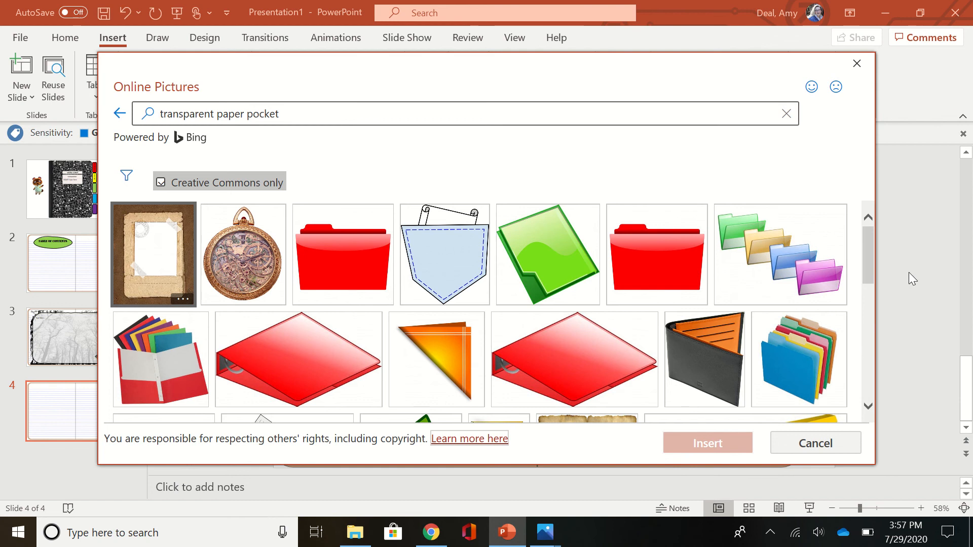
Look through the picture results, insert the blue stitched pocket with the rolled paper on slide 4, and dismiss the design suggestions.
drag(865, 247, 876, 312)
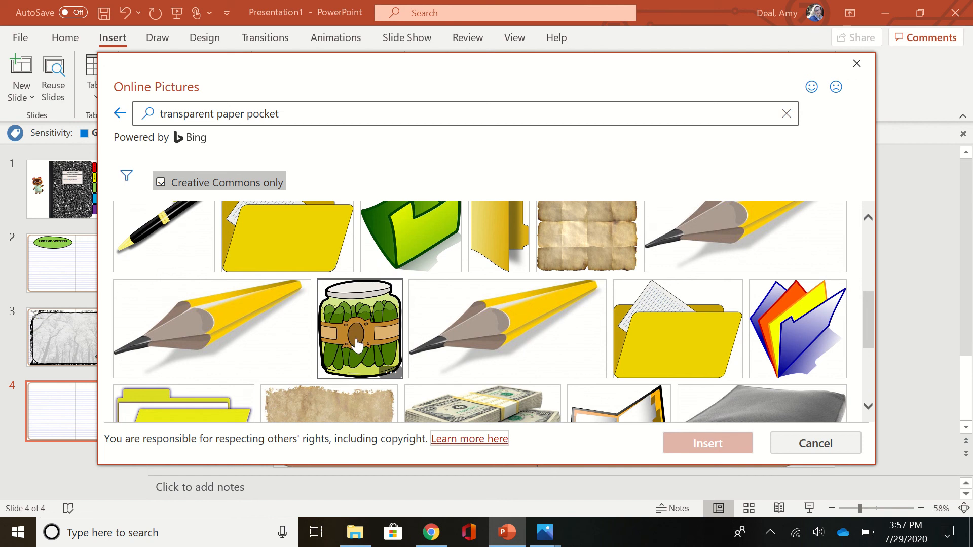
mouse_move(868, 313)
mouse_down()
mouse_move(874, 364)
mouse_move(859, 221)
mouse_up()
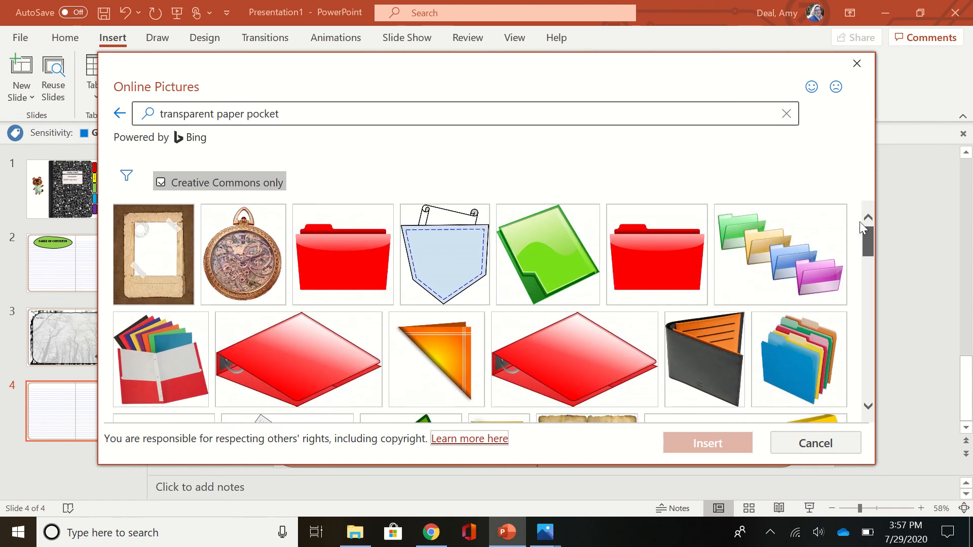
double_click(447, 257)
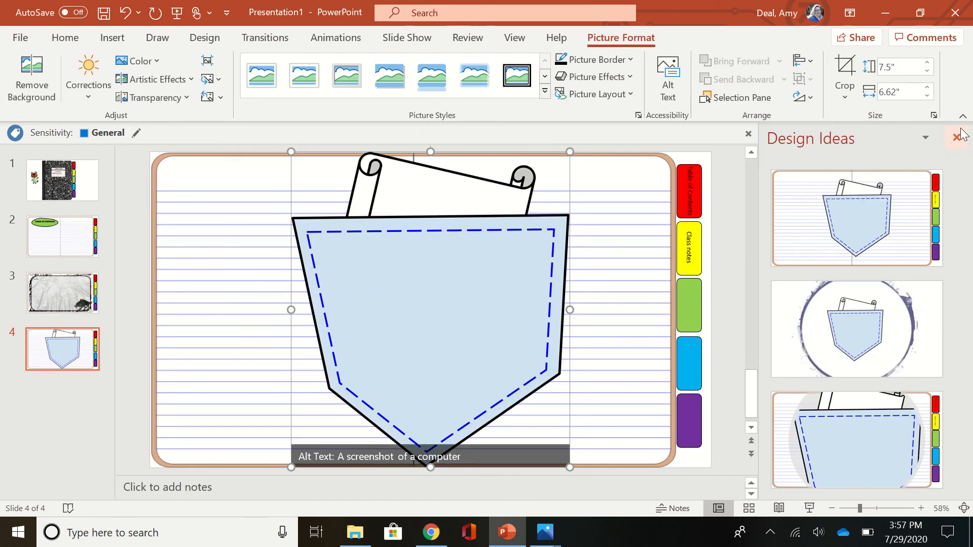
click(957, 136)
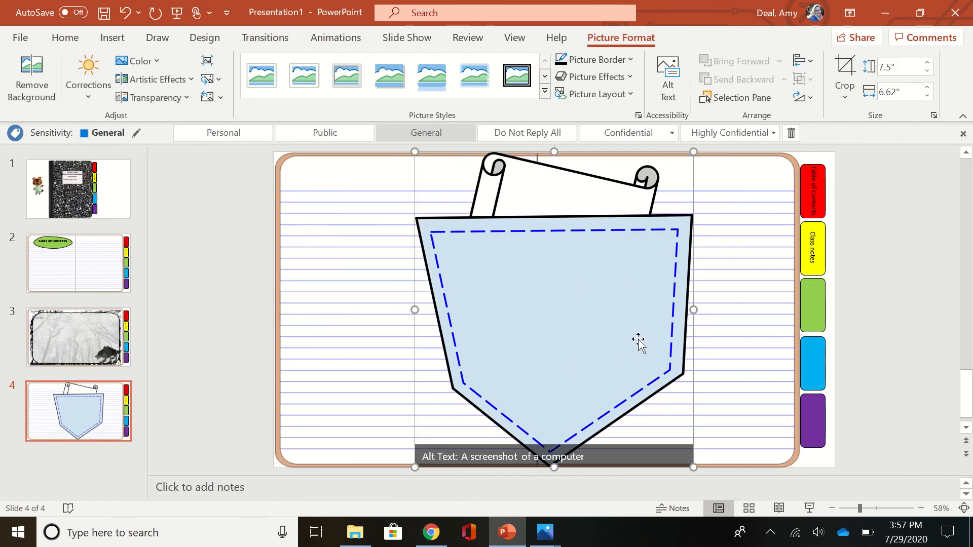
Crop the rolled paper off the top of the pocket picture so that only the blue pocket is left.
click(712, 336)
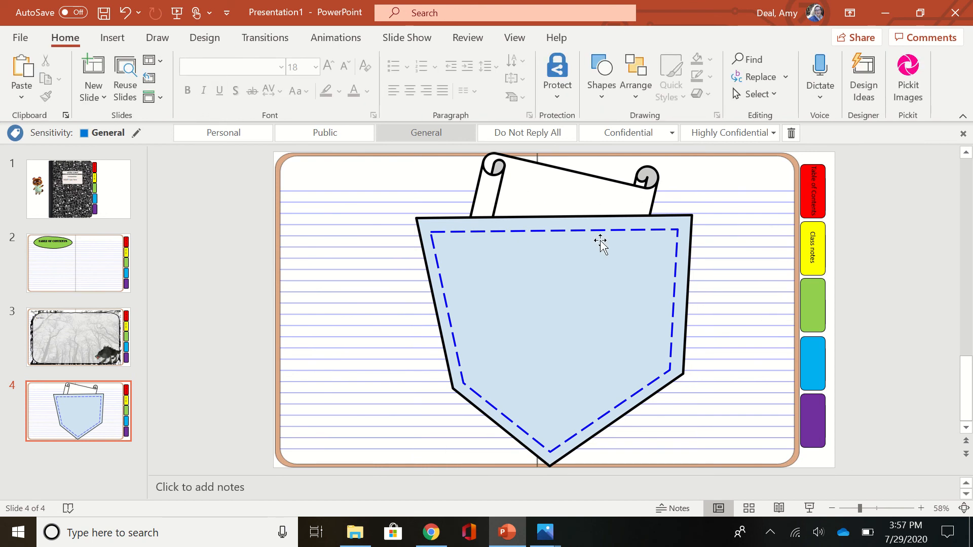
click(670, 294)
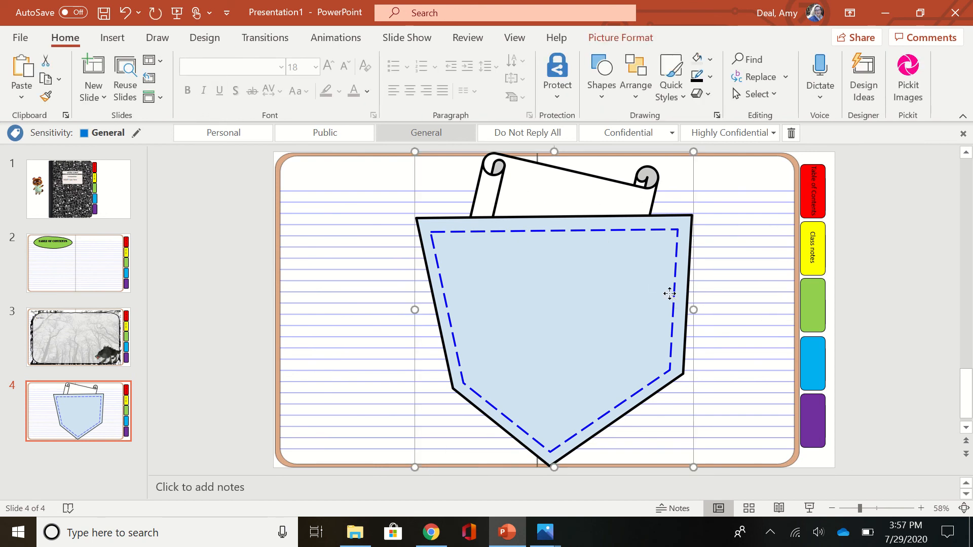
right_click(695, 274)
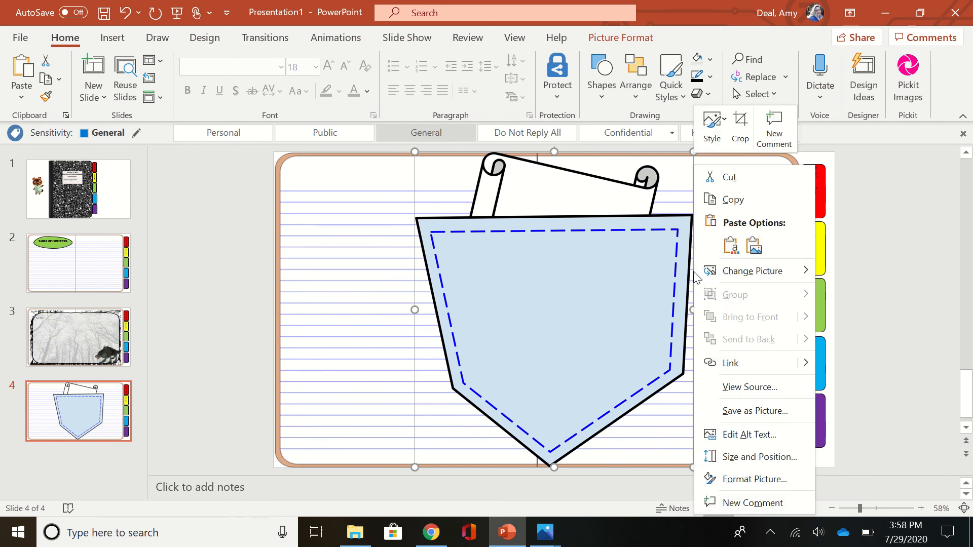
click(740, 127)
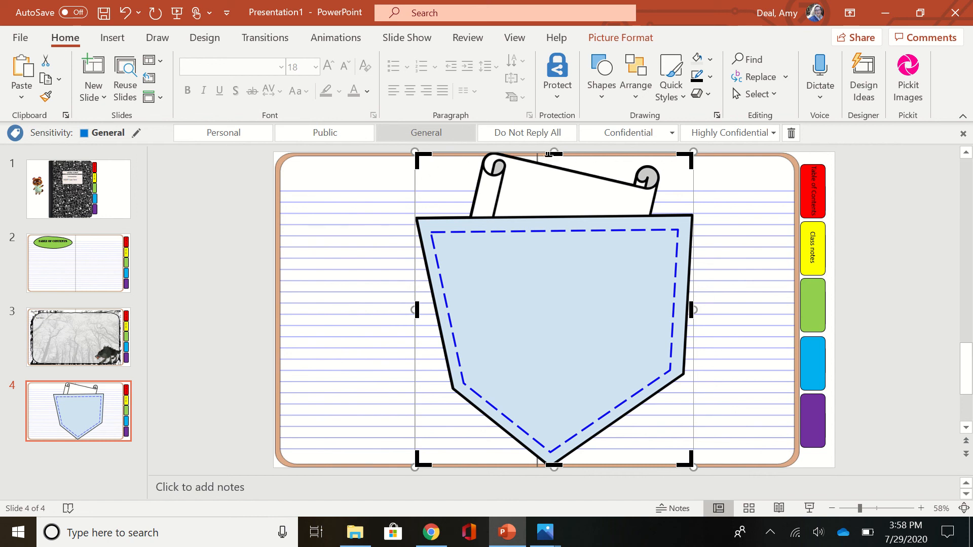
drag(558, 153, 565, 217)
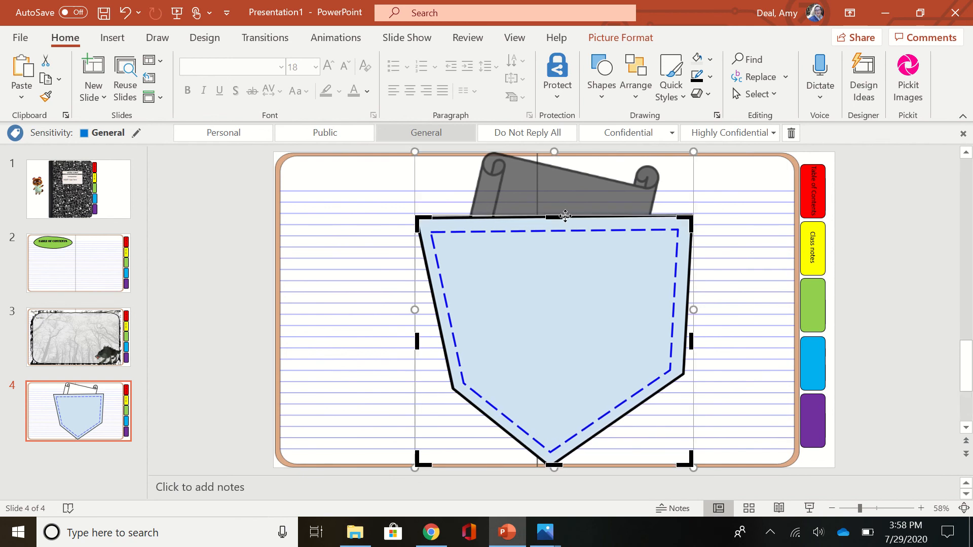
click(765, 301)
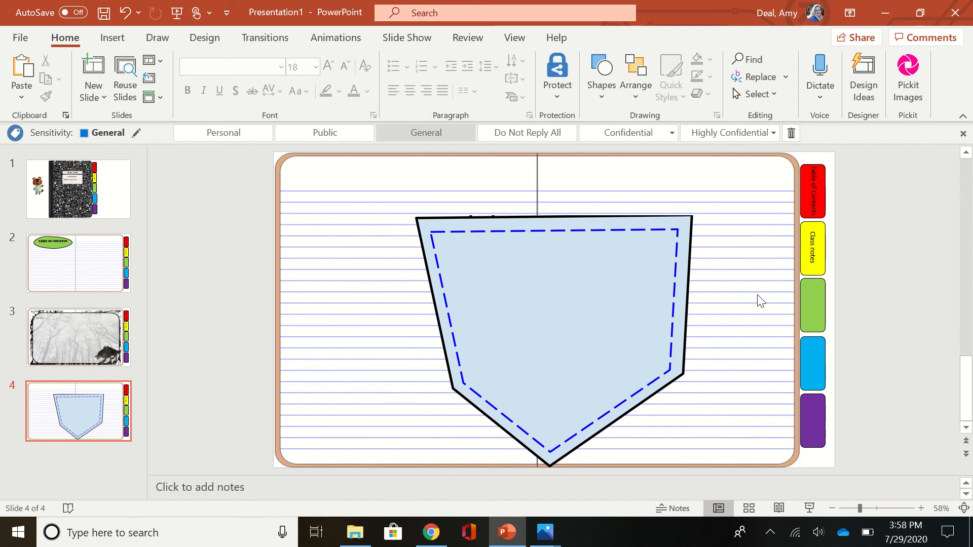
Shrink the blue pocket picture proportionally and move it to the lower part of slide 4's left notebook page.
click(626, 325)
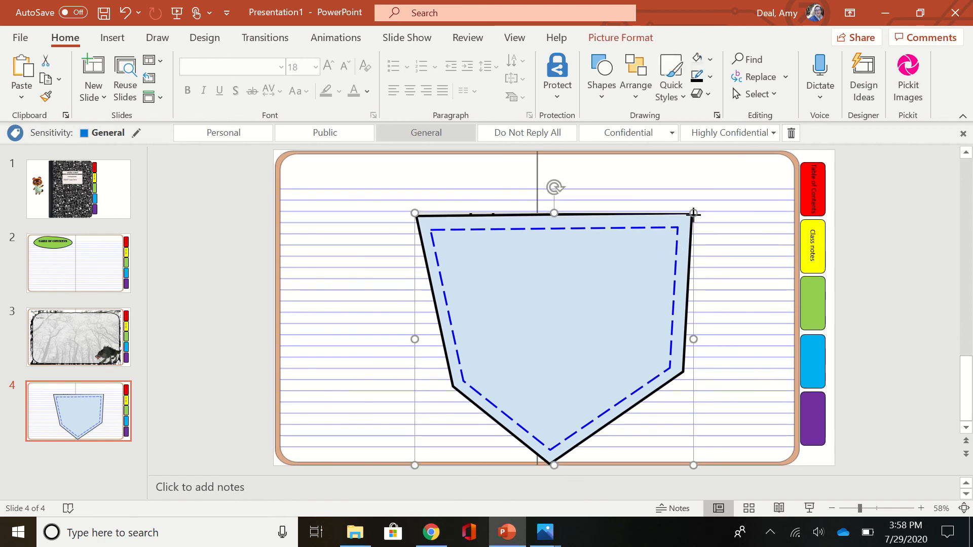
drag(694, 213, 588, 309)
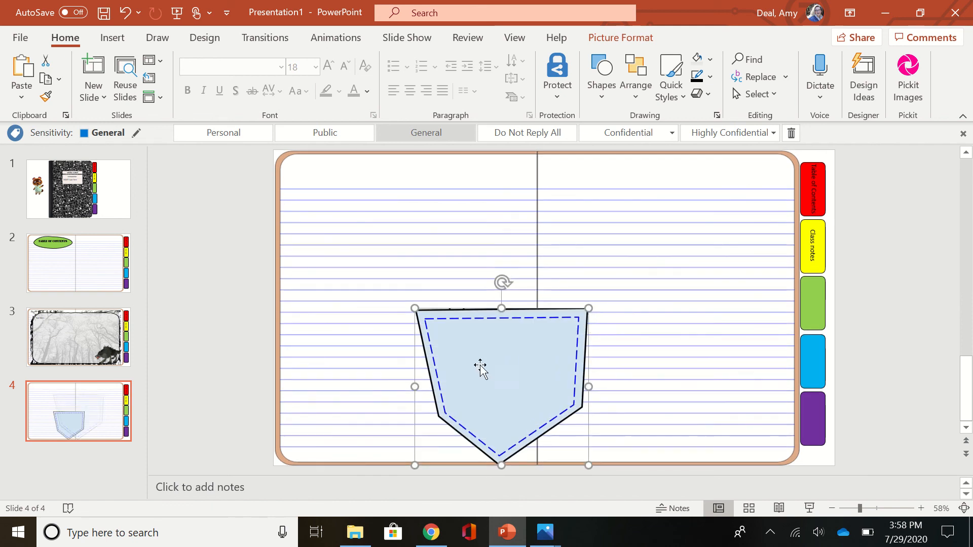
drag(480, 366, 402, 371)
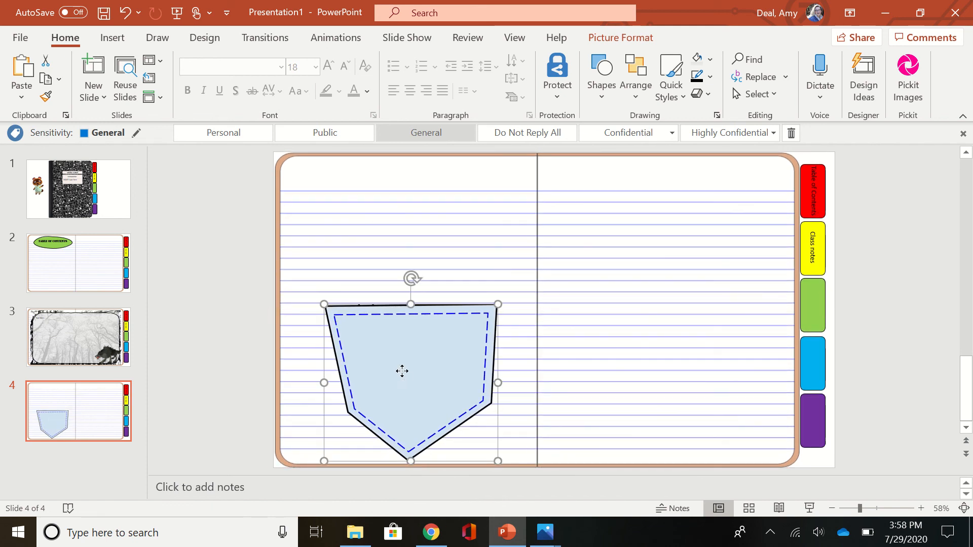
Duplicate the blue pocket by copy and paste and place one of the two on the lower part of the right notebook page.
right_click(402, 371)
click(445, 57)
right_click(472, 263)
click(512, 298)
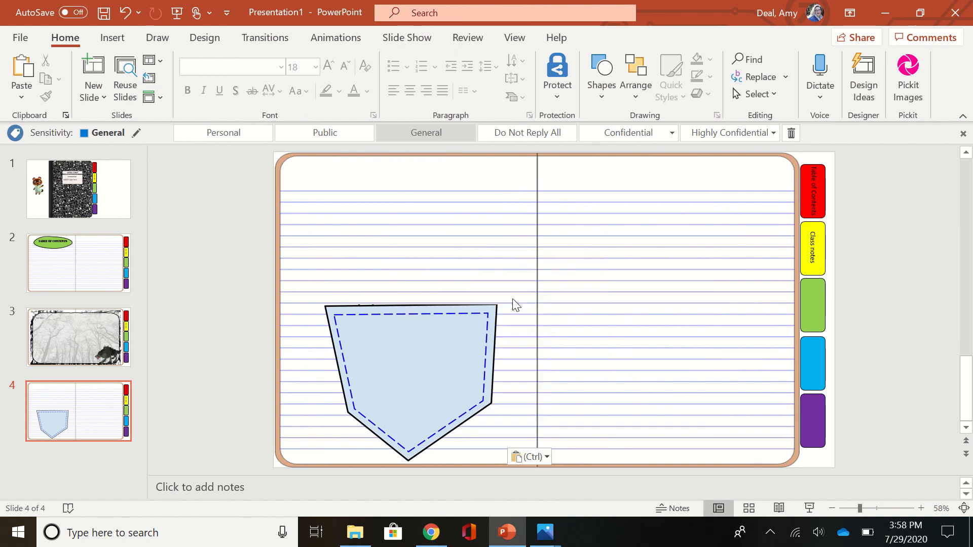
click(428, 374)
drag(428, 374, 660, 365)
Lower both pockets evenly so that their pointed tips extend slightly past the slide's bottom edge.
drag(434, 373, 431, 392)
drag(656, 360, 656, 384)
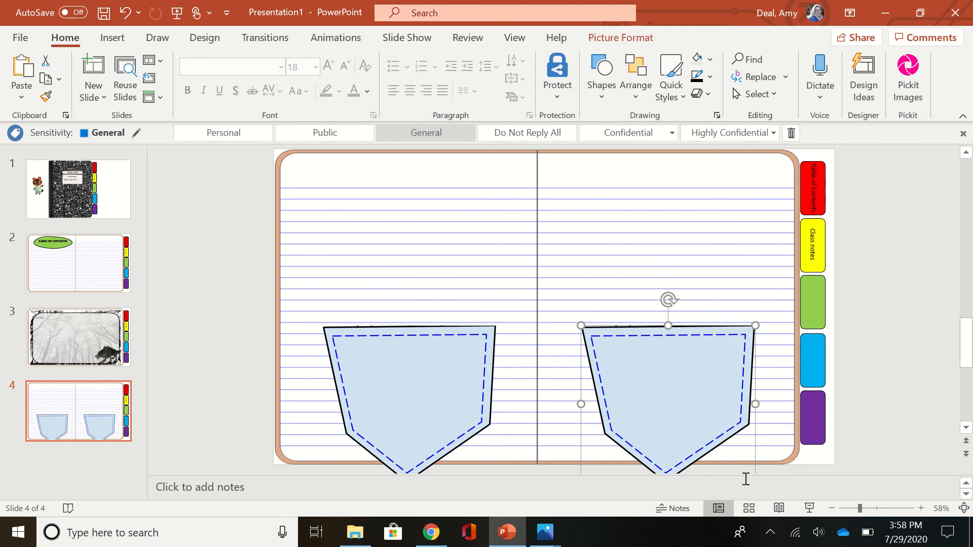
click(545, 310)
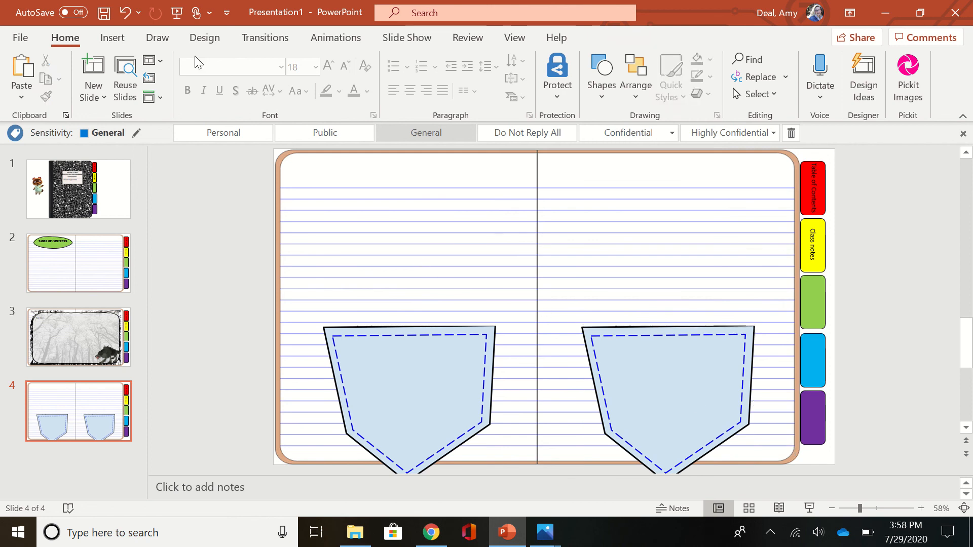
Start inserting a drawn AutoShape on slide 4's left notebook page, above the pocket.
click(120, 41)
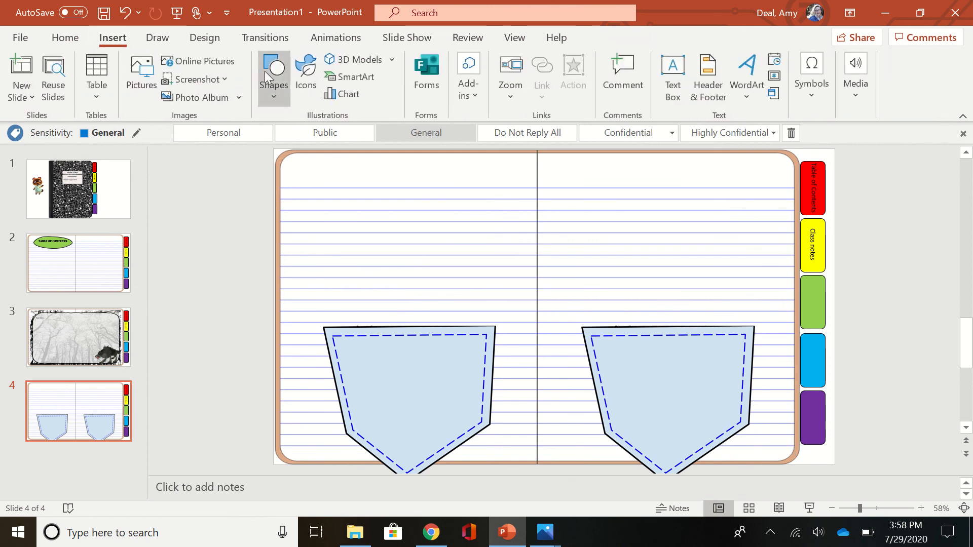
click(275, 76)
click(317, 138)
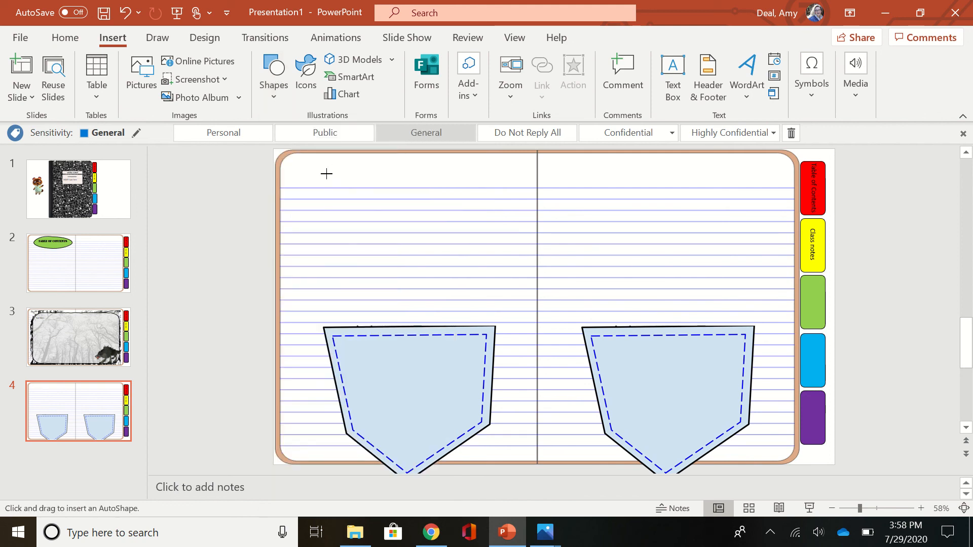